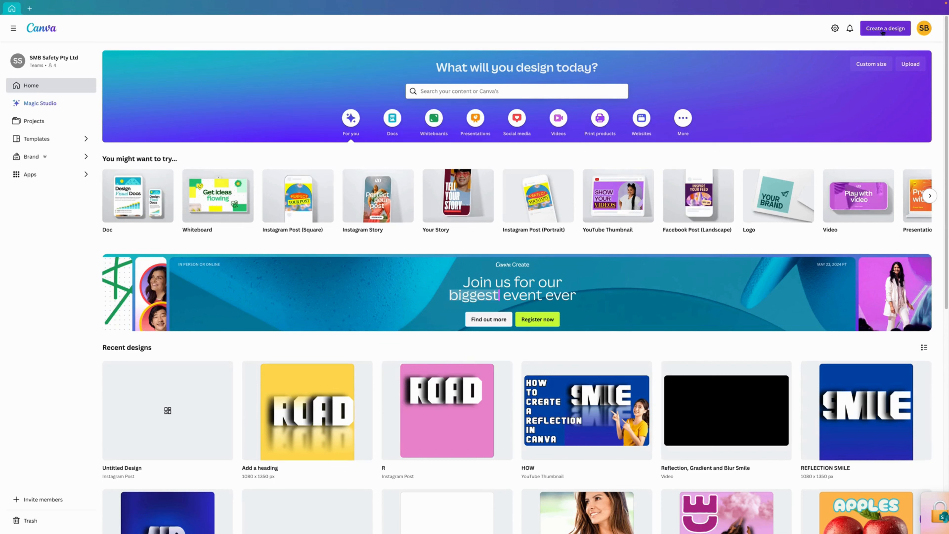
- Create a new Instagram Post (Portrait) design and fill its page background with a solid medium blue
{"action": "left_click", "coordinate": [882, 30]}
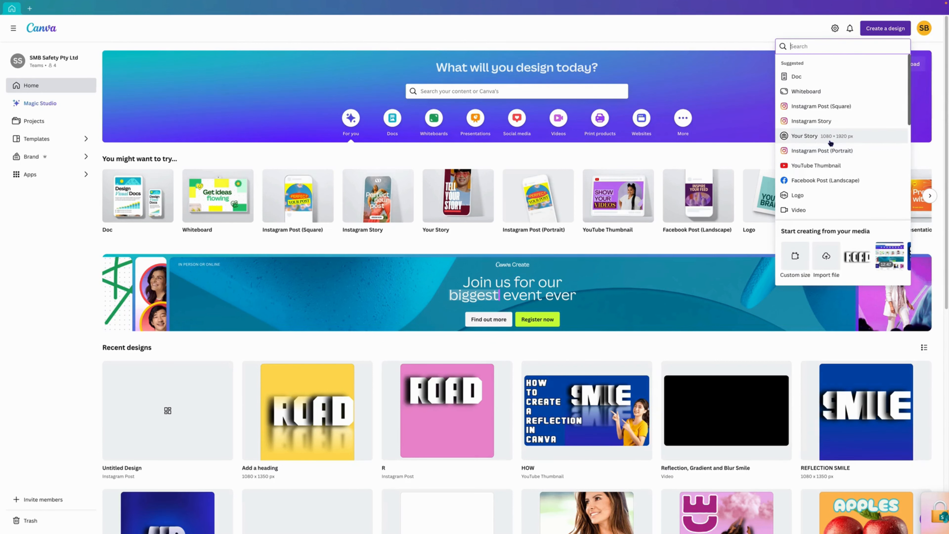
{"action": "left_click", "coordinate": [809, 152]}
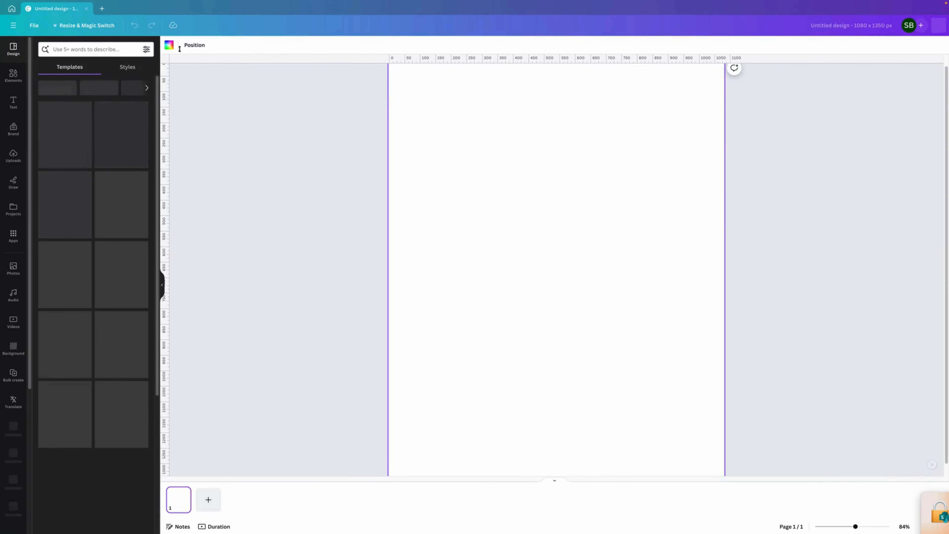
{"action": "left_click", "coordinate": [170, 46]}
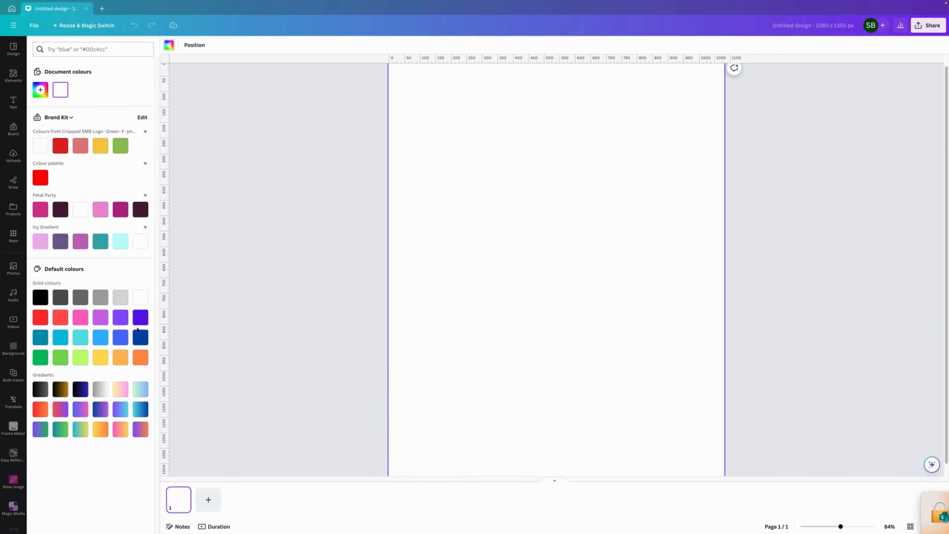
{"action": "left_click", "coordinate": [121, 339]}
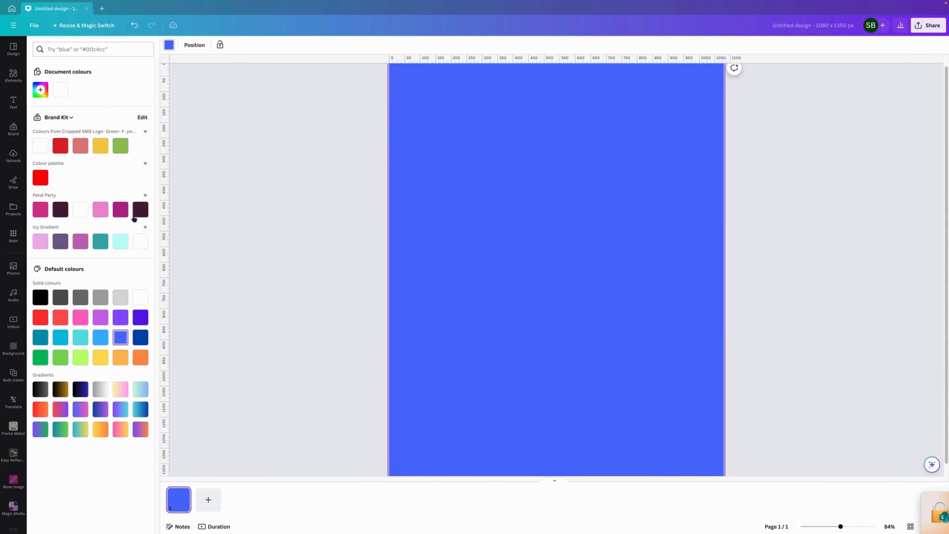
- Add a heading text box at the centre of the page reading "R"
{"action": "left_click", "coordinate": [14, 105]}
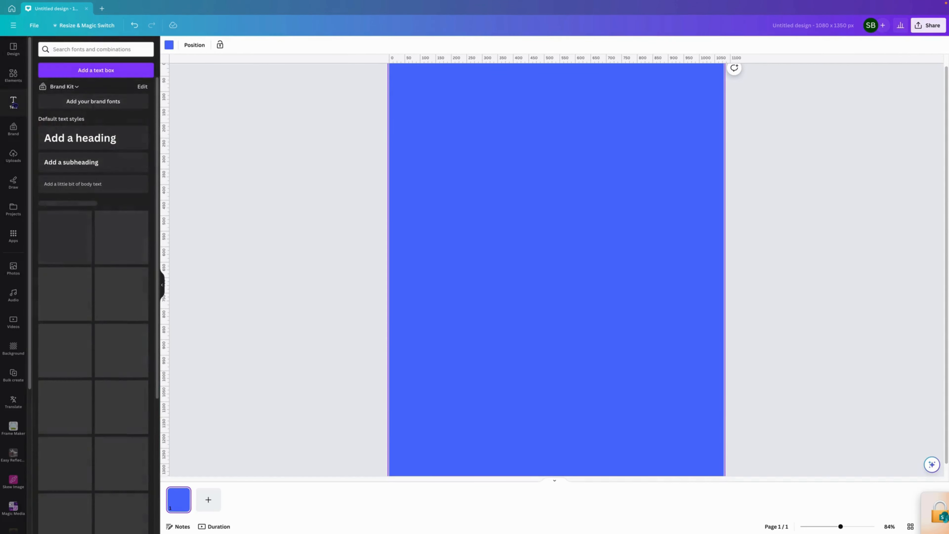
{"action": "left_click", "coordinate": [81, 138]}
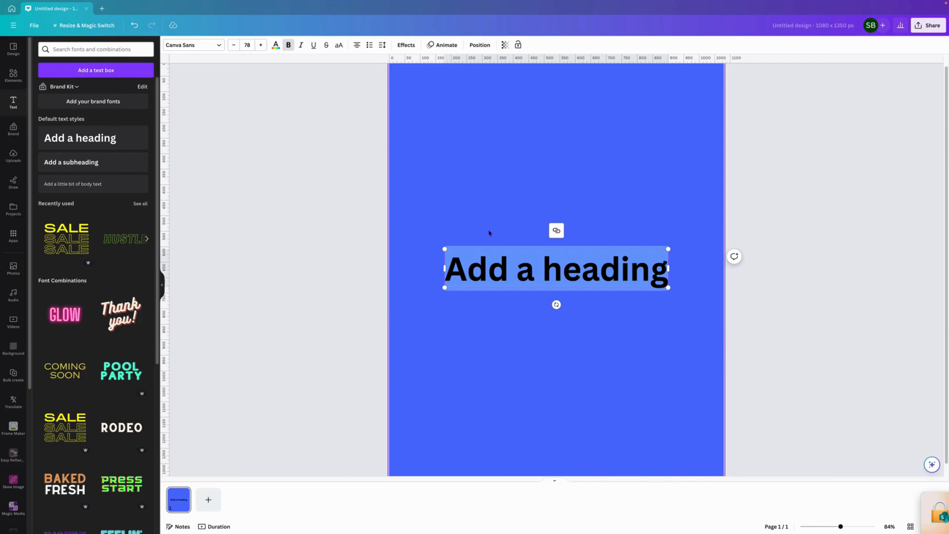
{"action": "type", "text": "R"}
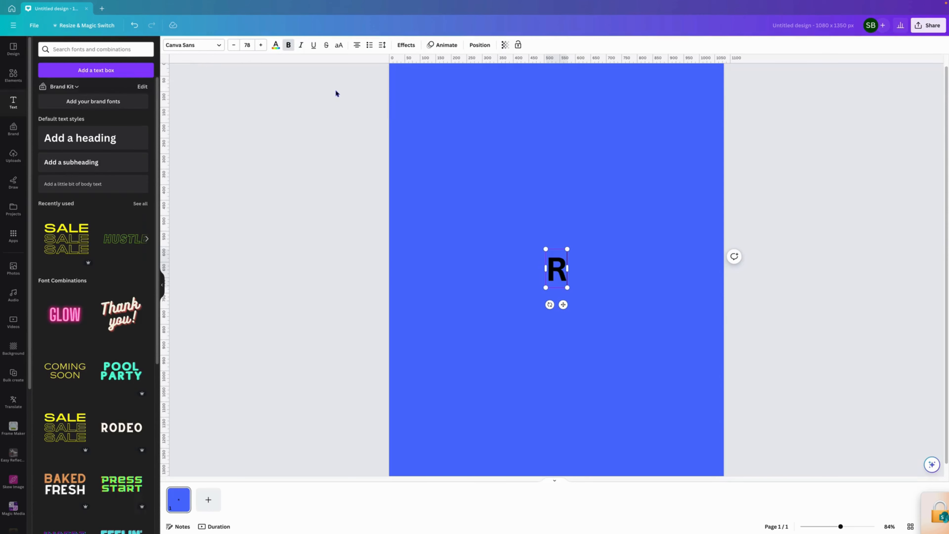
{"action": "left_click", "coordinate": [619, 261]}
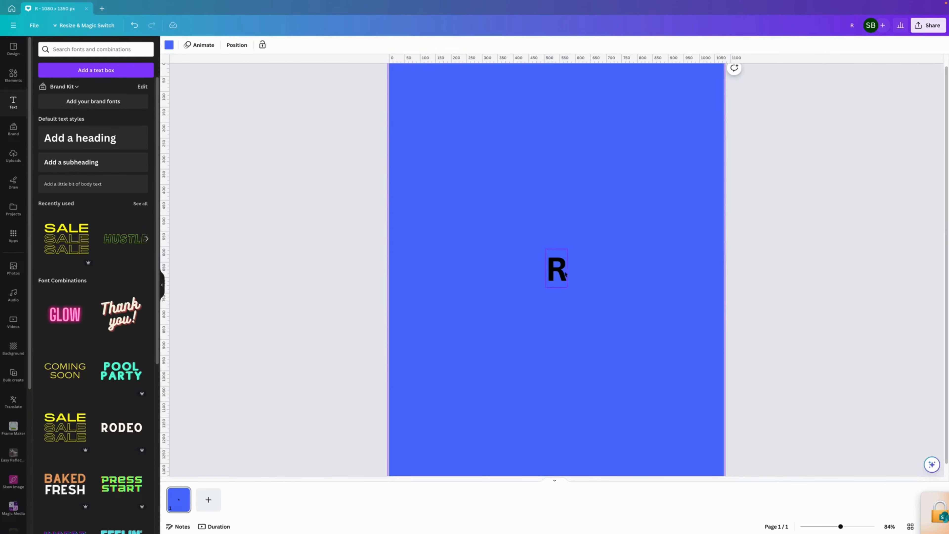
- Duplicate the letter R three times and line the copies up beside it in one row
{"action": "left_click", "coordinate": [561, 274]}
{"action": "left_click", "coordinate": [569, 232]}
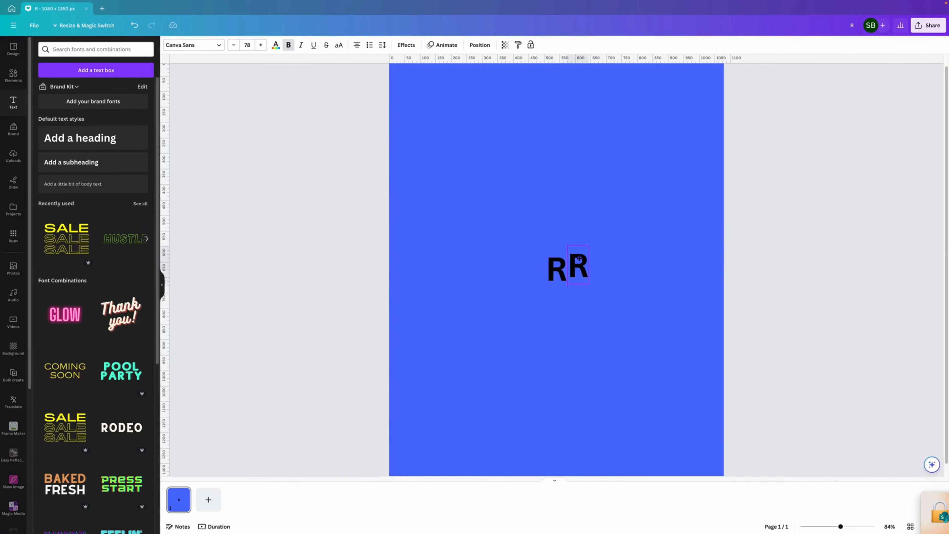
{"action": "left_click", "coordinate": [590, 232]}
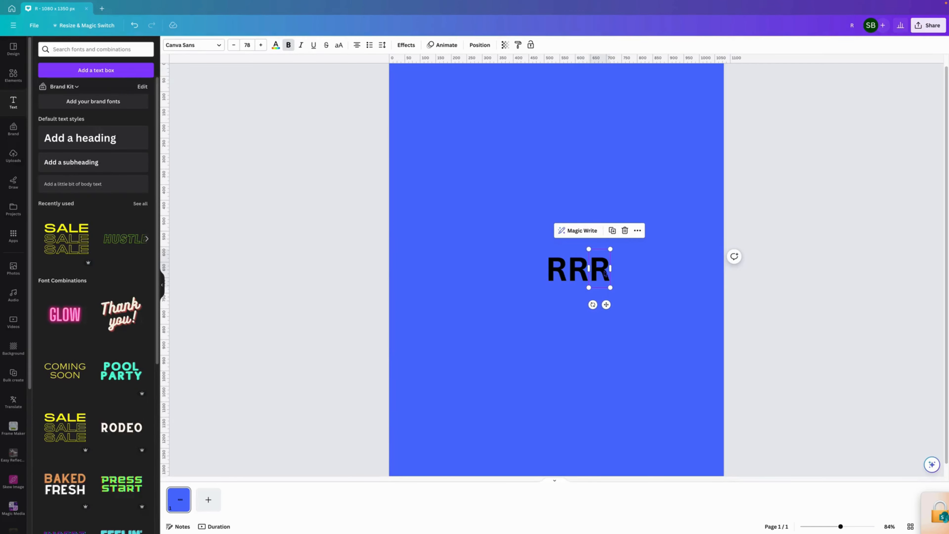
{"action": "left_click_drag", "start_coordinate": [589, 255], "coordinate": [587, 255]}
{"action": "left_click", "coordinate": [611, 230]}
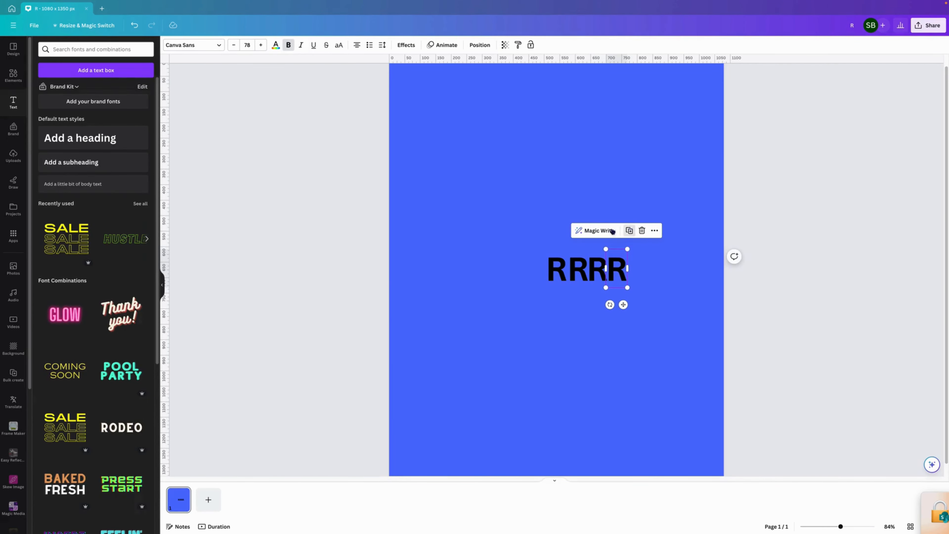
- Change the second, third and fourth letters to O, A and D so the row spells ROAD
{"action": "left_click", "coordinate": [585, 276]}
{"action": "double_click", "coordinate": [585, 276]}
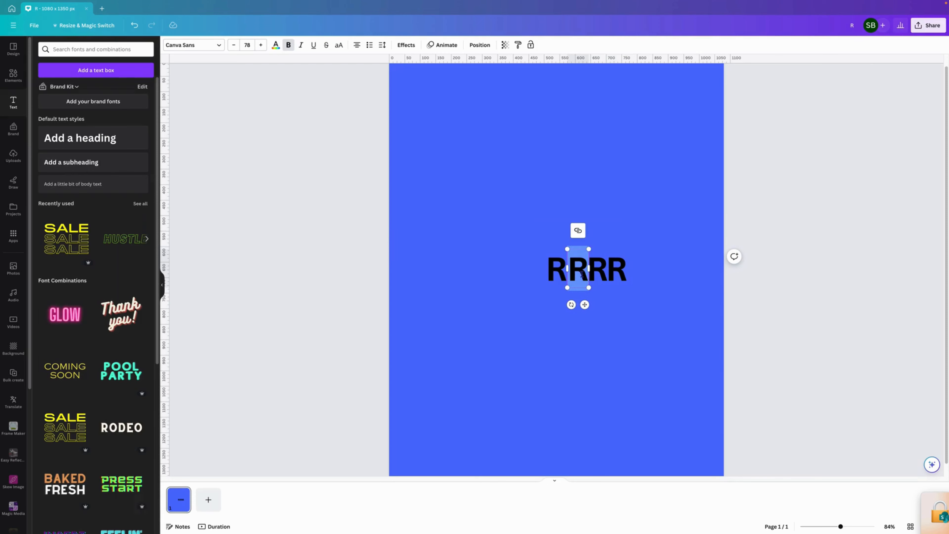
{"action": "type", "text": "O"}
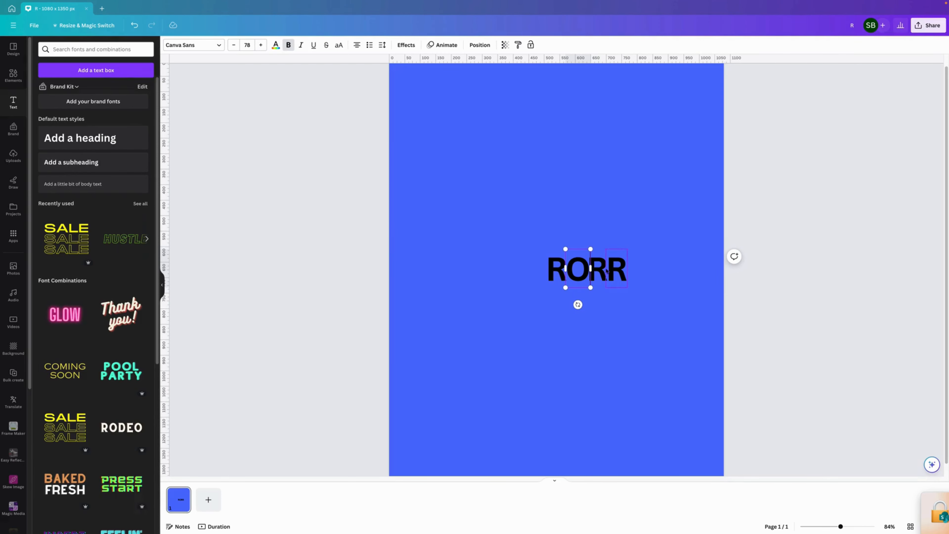
{"action": "left_click", "coordinate": [601, 272]}
{"action": "double_click", "coordinate": [602, 275]}
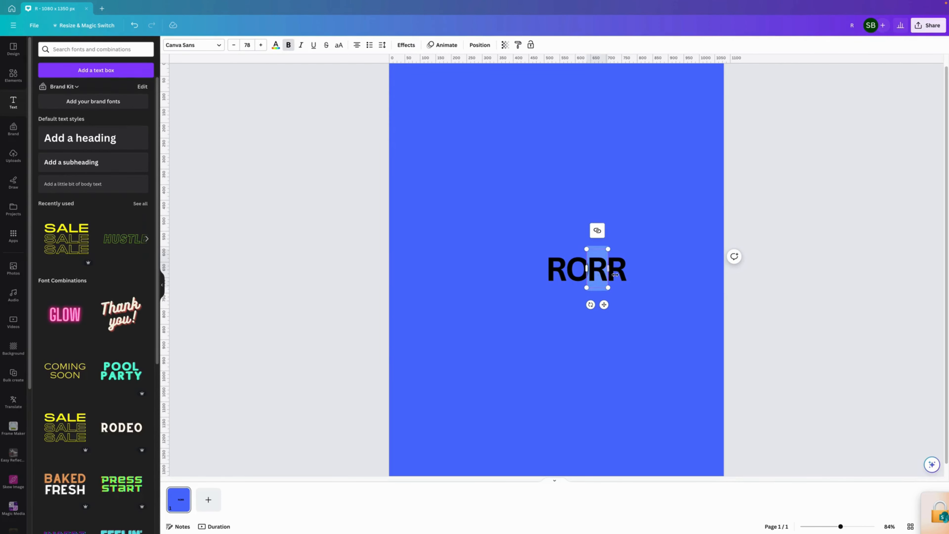
{"action": "type", "text": "A"}
{"action": "left_click", "coordinate": [622, 275]}
{"action": "double_click", "coordinate": [622, 275]}
{"action": "type", "text": "D"}
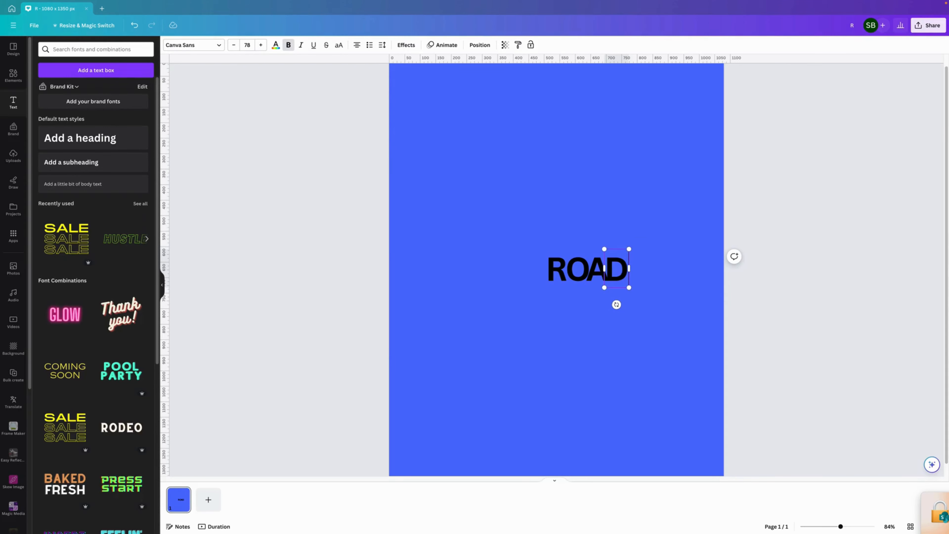
{"action": "left_click", "coordinate": [657, 273]}
- Recolour all four ROAD letters white and enlarge them together to font size 265
{"action": "left_click_drag", "start_coordinate": [531, 240], "coordinate": [679, 290]}
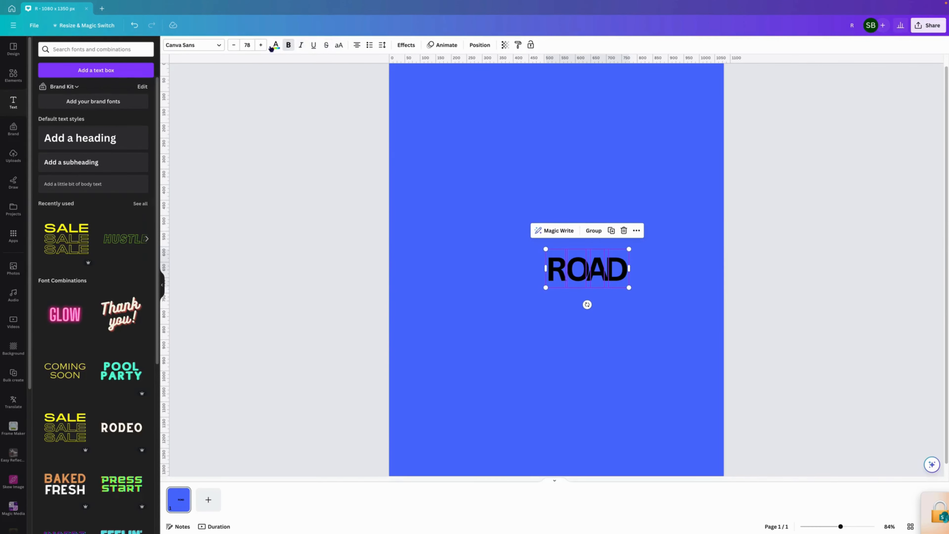
{"action": "left_click", "coordinate": [276, 45]}
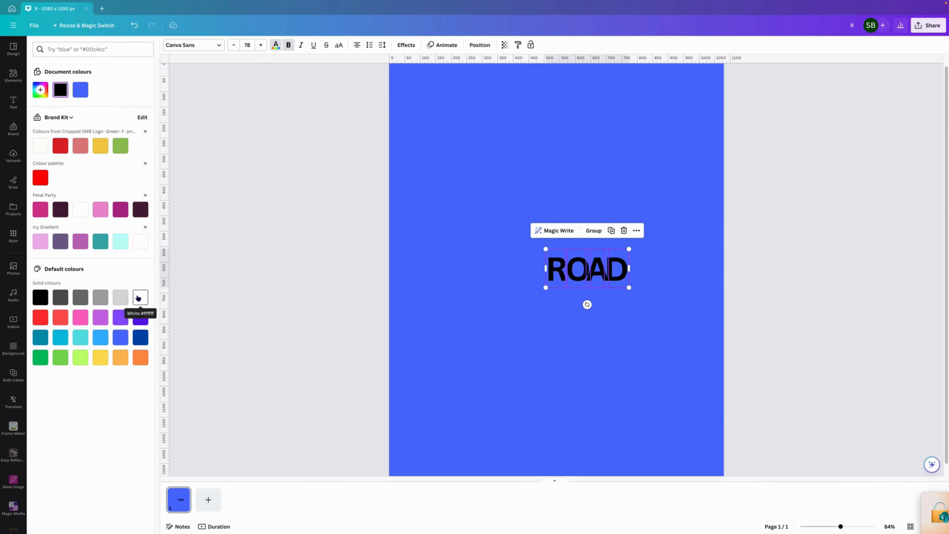
{"action": "left_click", "coordinate": [140, 297]}
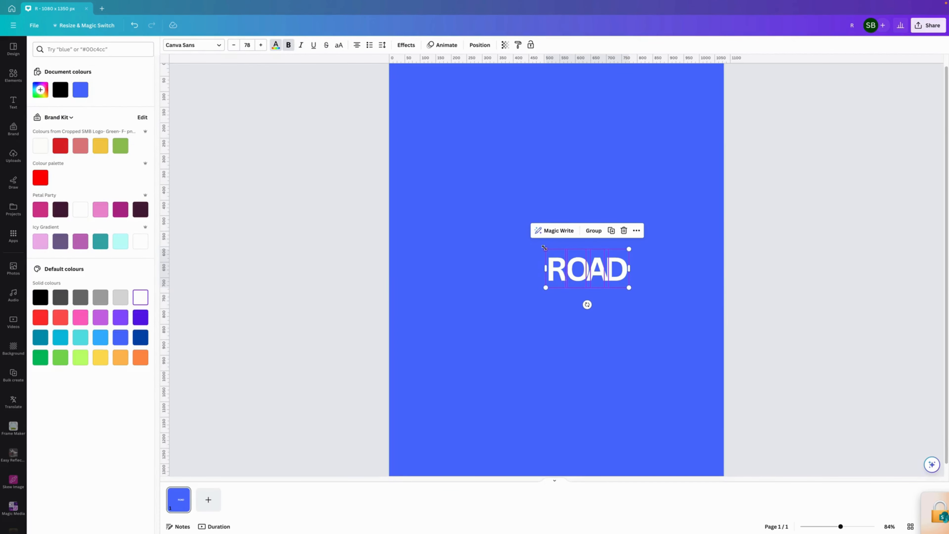
{"action": "left_click_drag", "start_coordinate": [544, 247], "coordinate": [420, 190]}
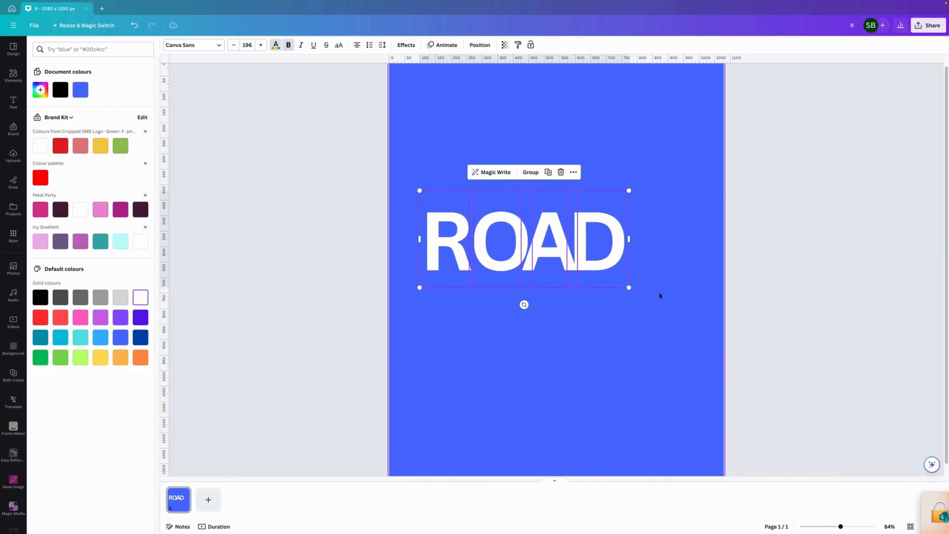
{"action": "left_click_drag", "start_coordinate": [629, 287], "coordinate": [703, 322]}
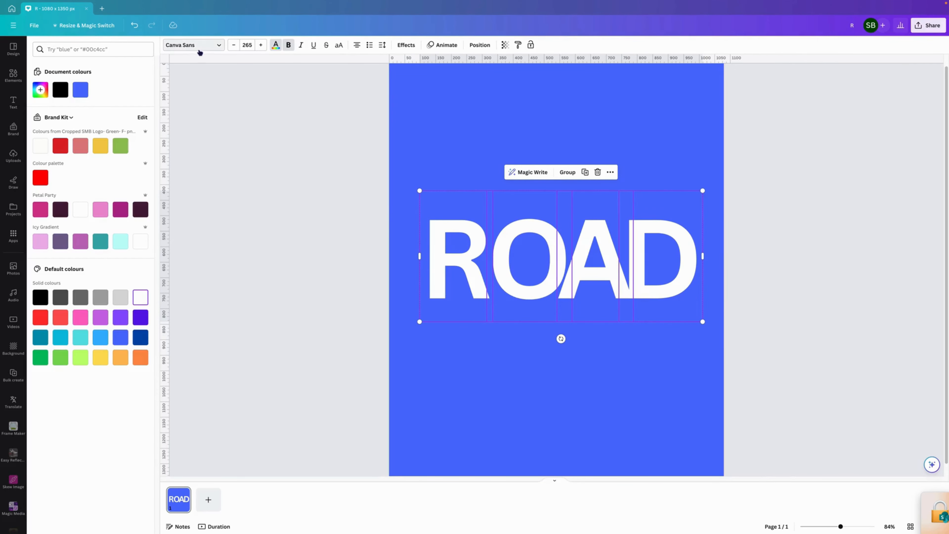
- Set the font of all four ROAD letters to Hauser Bold
{"action": "left_click", "coordinate": [222, 46]}
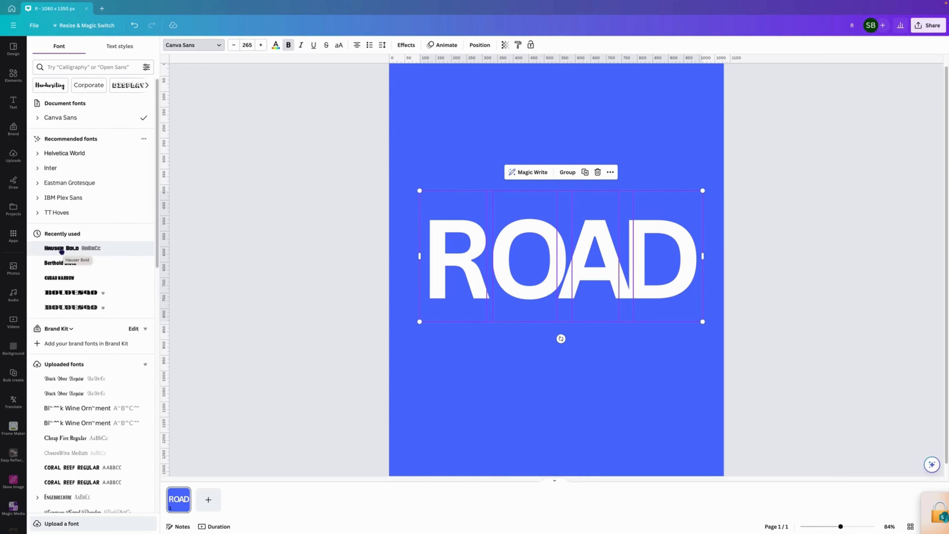
{"action": "left_click", "coordinate": [62, 250]}
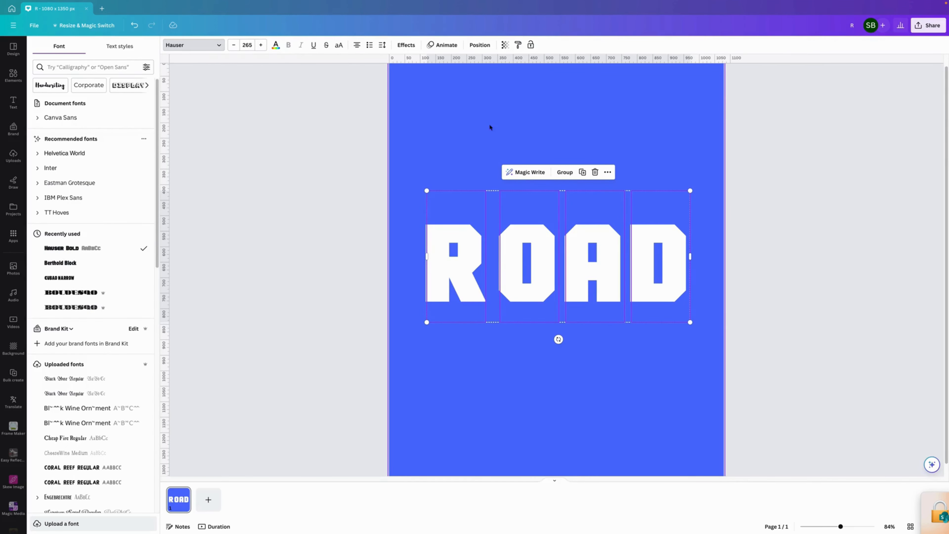
{"action": "left_click", "coordinate": [487, 152]}
{"action": "left_click", "coordinate": [459, 264]}
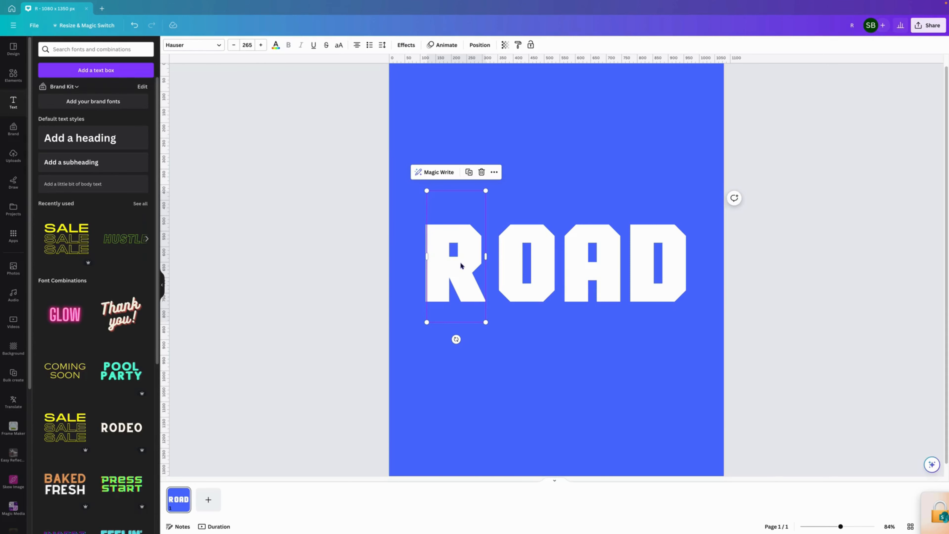
{"action": "left_click", "coordinate": [462, 281]}
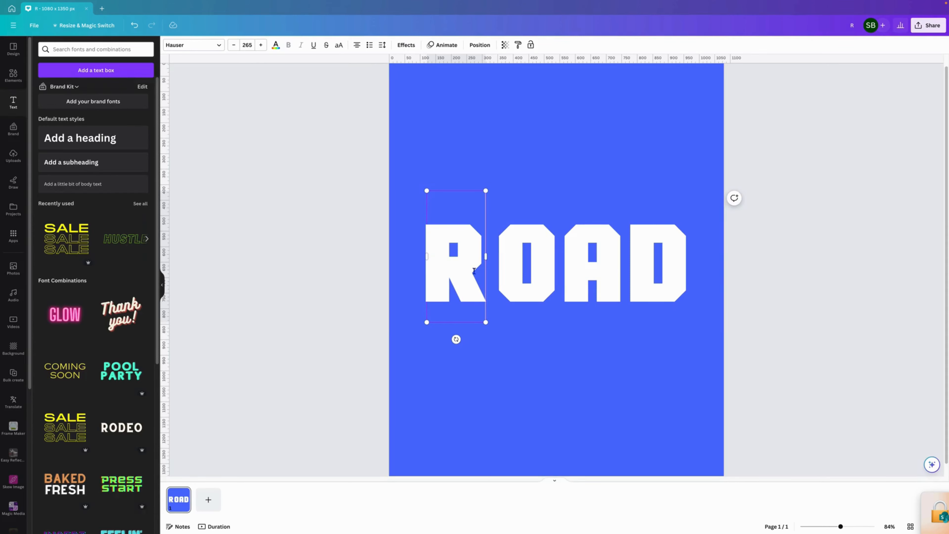
{"action": "left_click", "coordinate": [487, 201]}
{"action": "left_click", "coordinate": [478, 254]}
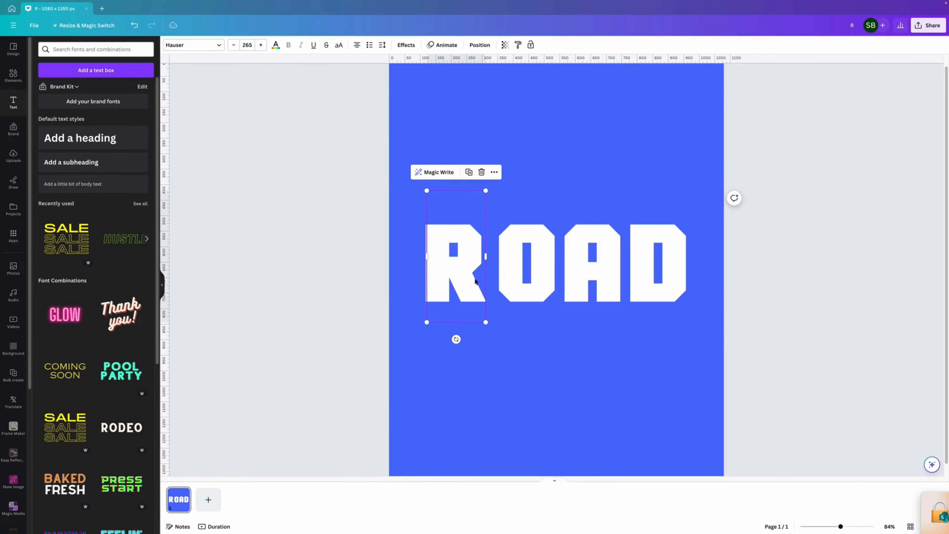
{"action": "left_click", "coordinate": [406, 45]}
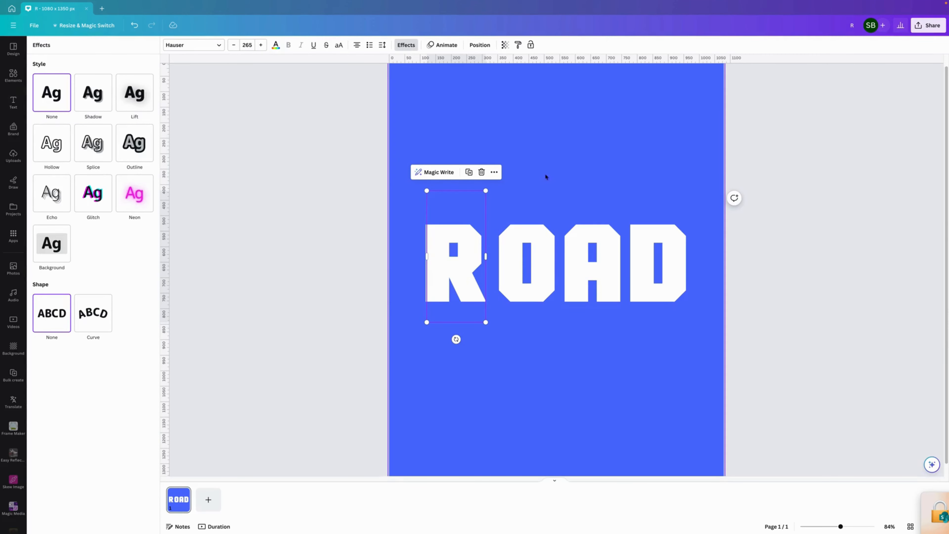
{"action": "left_click", "coordinate": [393, 147]}
- Apply the Shadow text effect to all four ROAD letters with an offset of 100
{"action": "left_click_drag", "start_coordinate": [394, 147], "coordinate": [732, 295]}
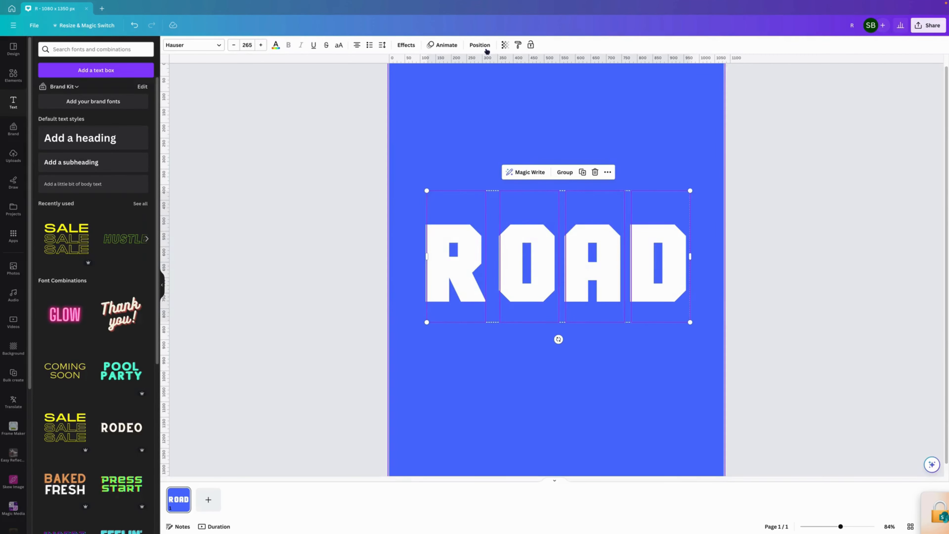
{"action": "left_click", "coordinate": [406, 46]}
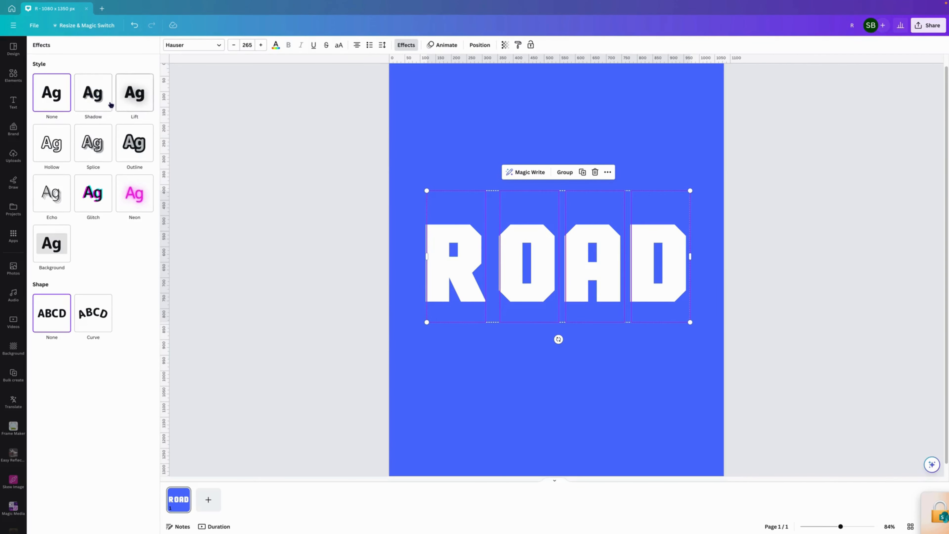
{"action": "left_click", "coordinate": [91, 100]}
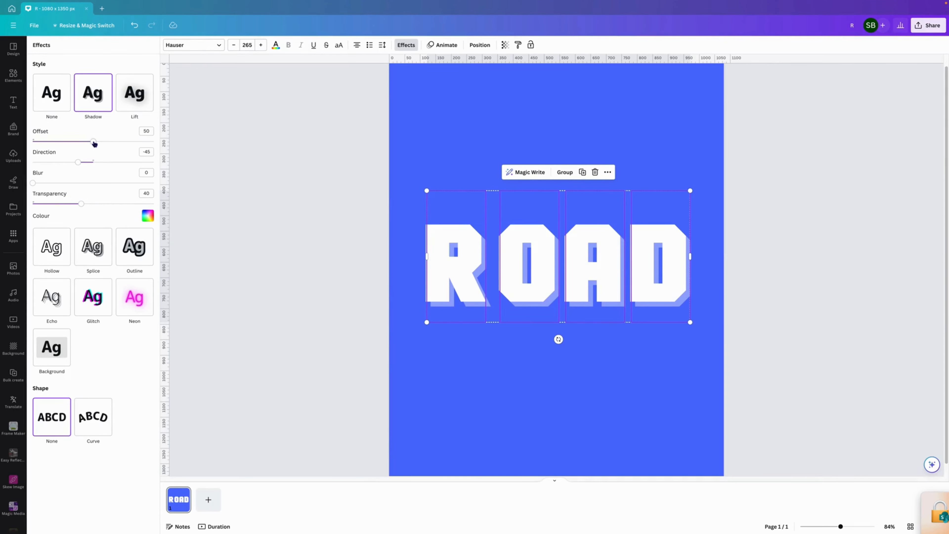
{"action": "left_click_drag", "start_coordinate": [94, 144], "coordinate": [172, 142]}
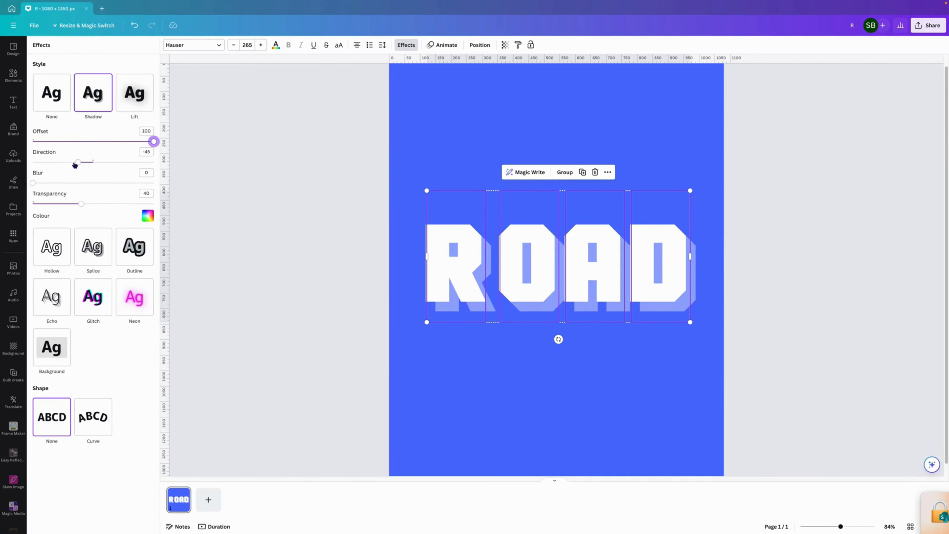
- Set the letters' shadow direction to 90, its blur to 100 and its transparency to 100
{"action": "left_click_drag", "start_coordinate": [76, 163], "coordinate": [94, 165]}
{"action": "left_click_drag", "start_coordinate": [104, 164], "coordinate": [123, 162]}
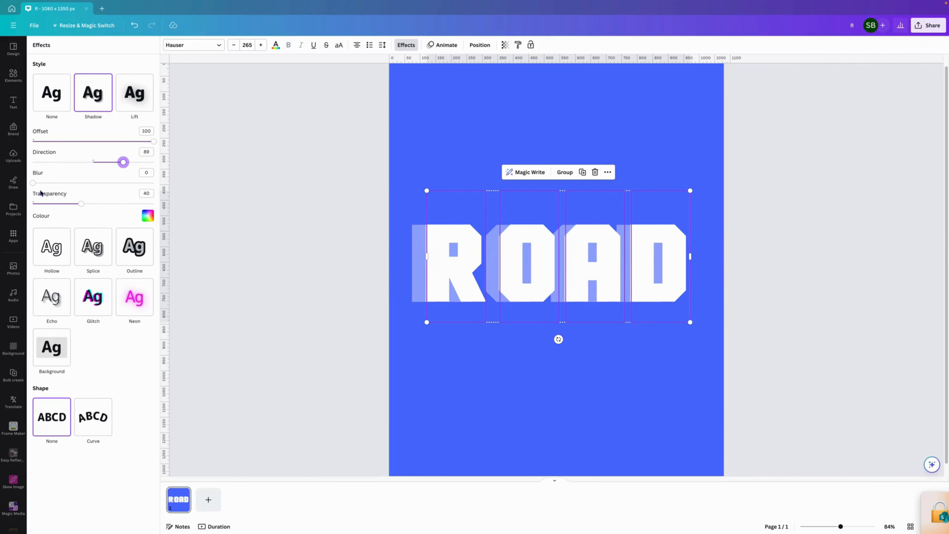
{"action": "left_click_drag", "start_coordinate": [33, 185], "coordinate": [170, 187]}
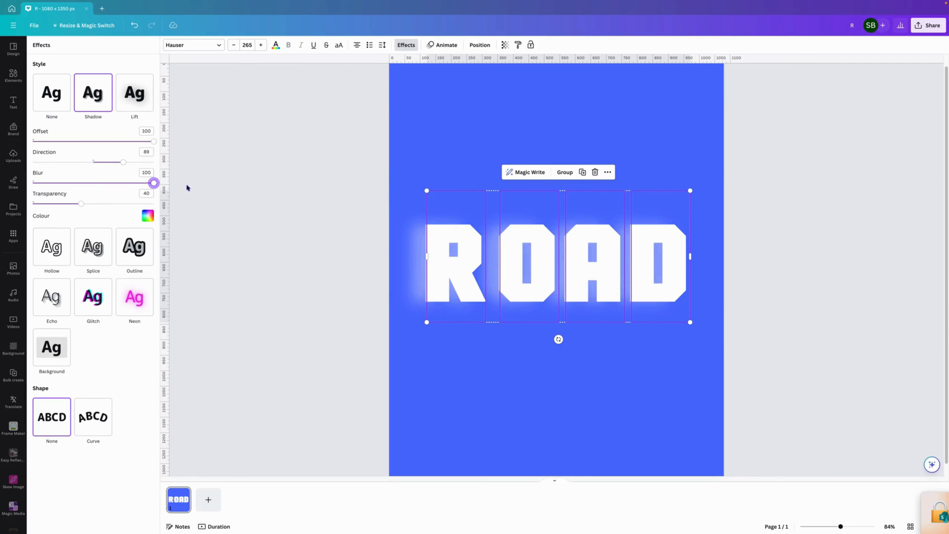
{"action": "left_click_drag", "start_coordinate": [82, 206], "coordinate": [178, 206]}
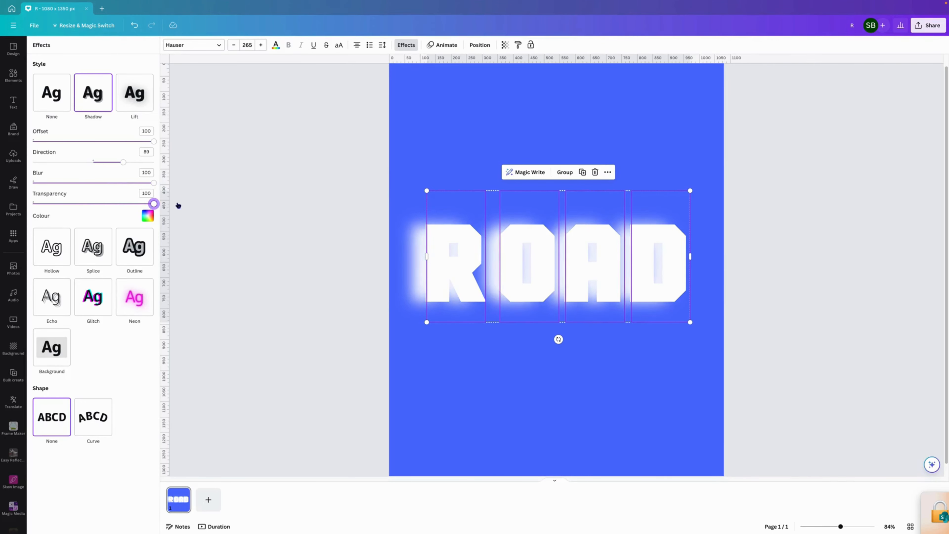
{"action": "left_click_drag", "start_coordinate": [124, 162], "coordinate": [124, 163]}
- Set the shadow colour of the four ROAD letters to black #000000 and deselect them
{"action": "left_click", "coordinate": [148, 216]}
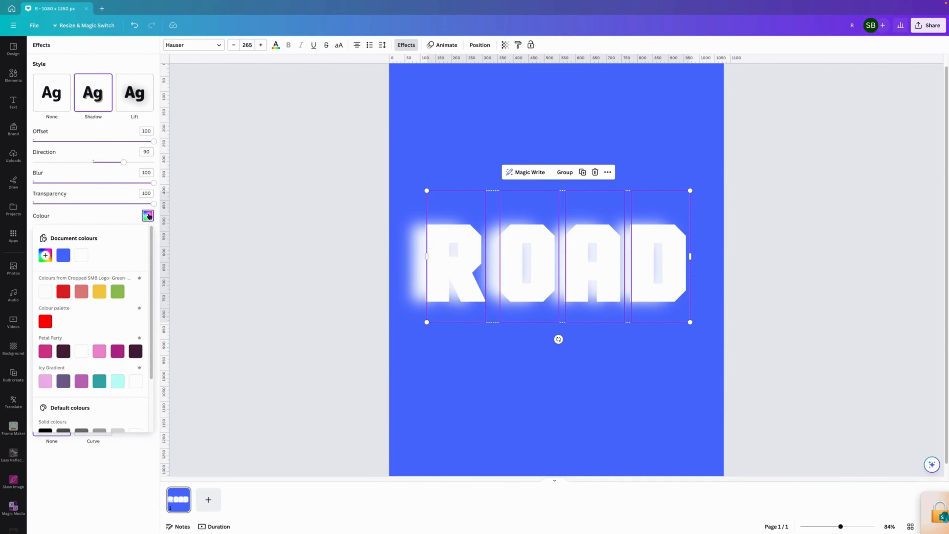
{"action": "left_click_drag", "start_coordinate": [151, 284], "coordinate": [157, 335]}
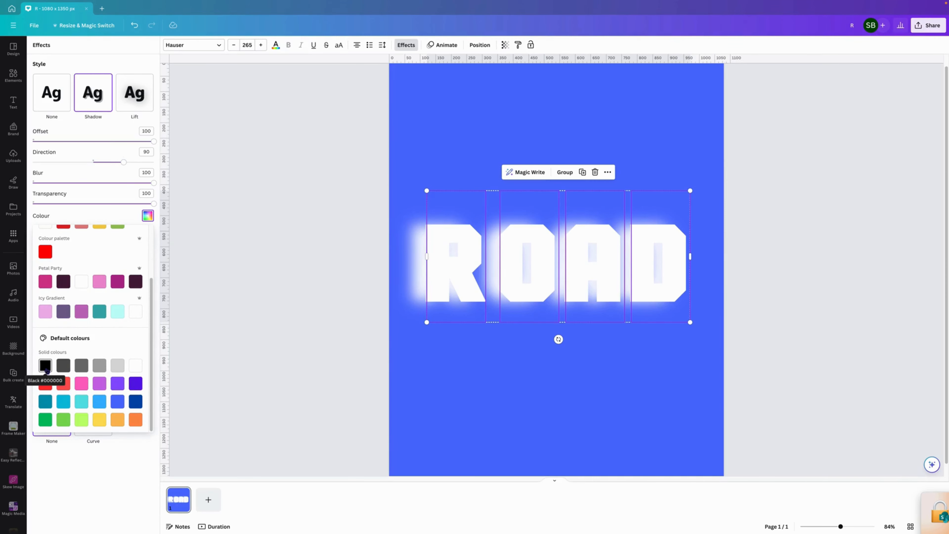
{"action": "left_click", "coordinate": [45, 370]}
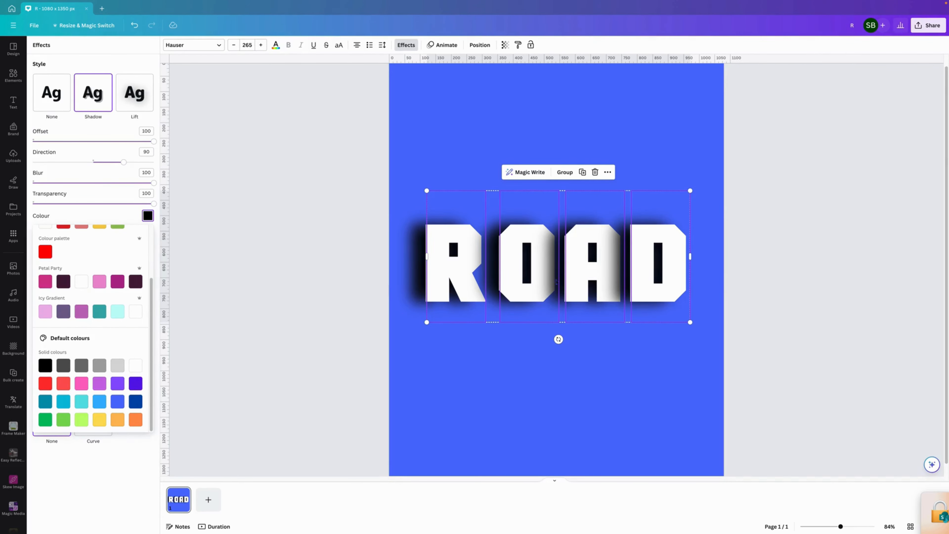
{"action": "left_click", "coordinate": [480, 125]}
{"action": "left_click", "coordinate": [479, 125]}
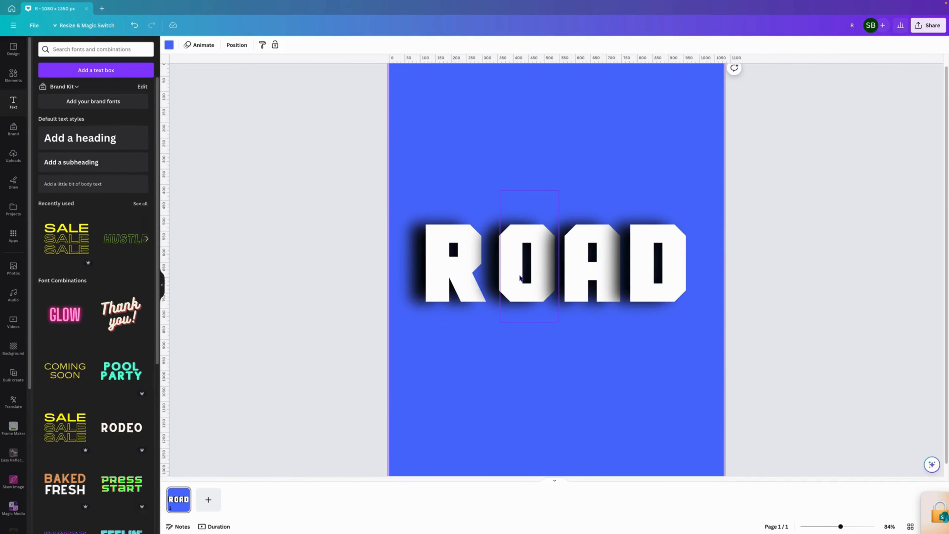
- Move the letters O, A and D closer together so each one's shadow falls on the letter before it
{"action": "left_click", "coordinate": [534, 268]}
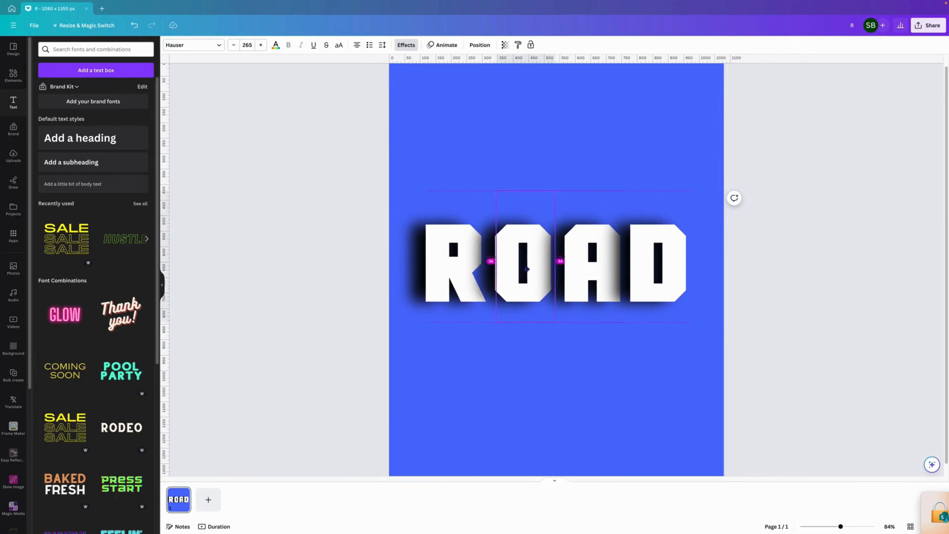
{"action": "left_click_drag", "start_coordinate": [534, 268], "coordinate": [507, 271]}
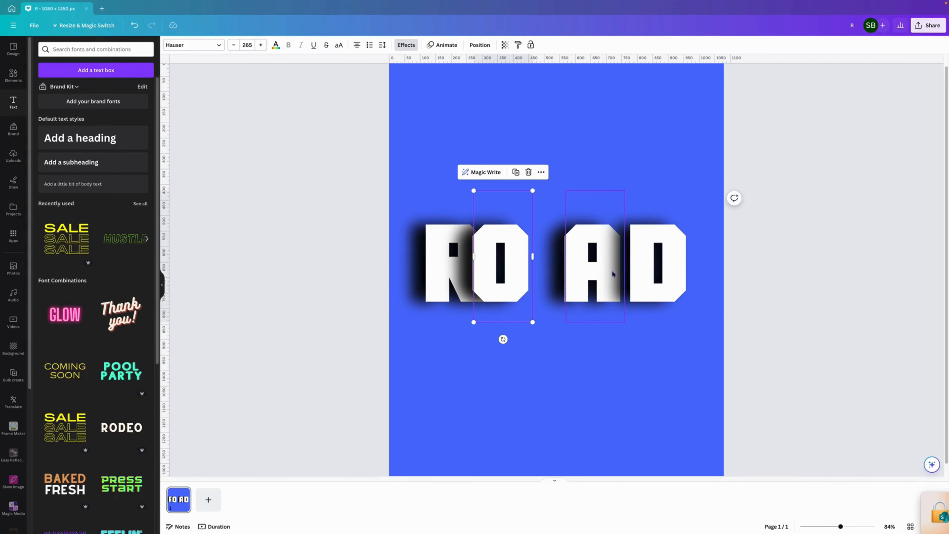
{"action": "left_click", "coordinate": [610, 274]}
{"action": "left_click_drag", "start_coordinate": [610, 275], "coordinate": [564, 272]}
{"action": "left_click_drag", "start_coordinate": [678, 265], "coordinate": [621, 259]}
- Enlarge all four ROAD letters together to font size 380 and move them to the upper half of the page
{"action": "left_click_drag", "start_coordinate": [419, 210], "coordinate": [723, 370]}
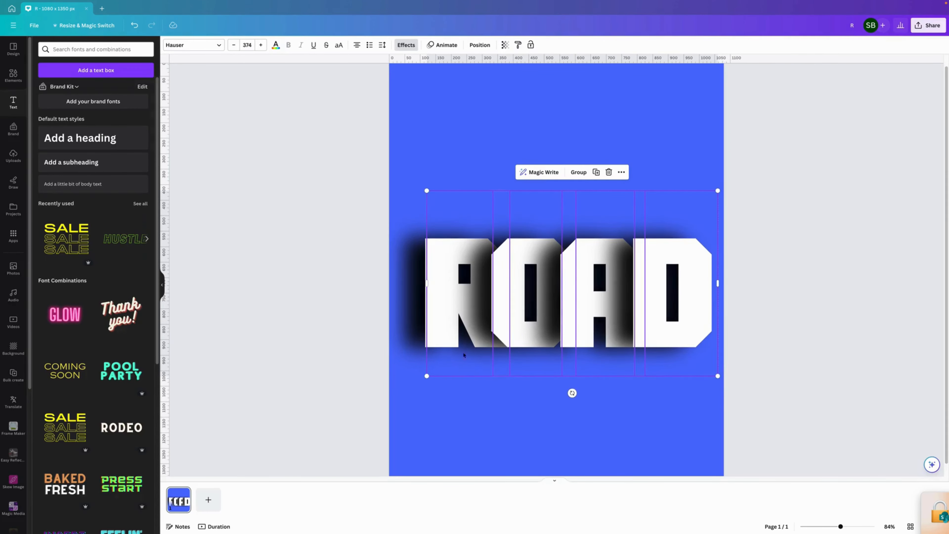
{"action": "left_click_drag", "start_coordinate": [424, 376], "coordinate": [421, 379]}
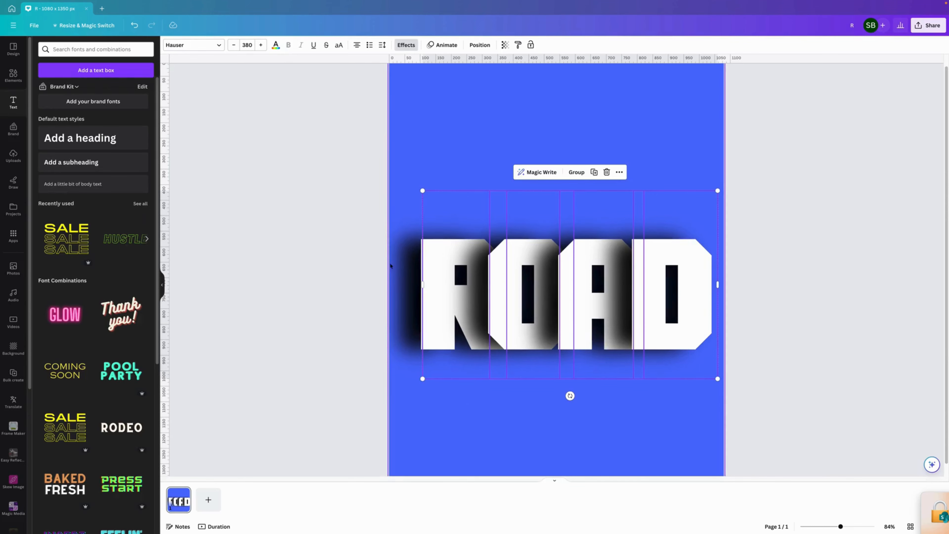
{"action": "left_click_drag", "start_coordinate": [582, 332], "coordinate": [571, 204]}
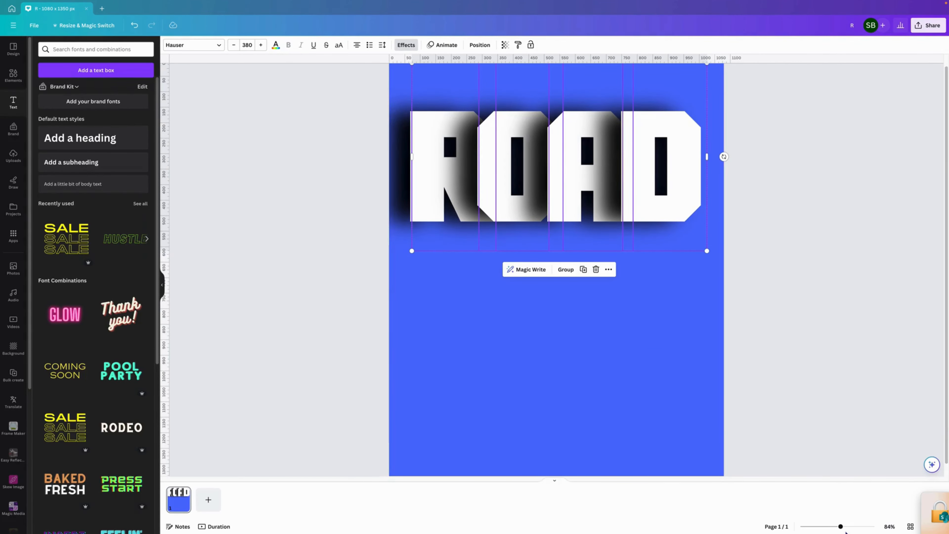
{"action": "left_click_drag", "start_coordinate": [844, 527], "coordinate": [840, 527]}
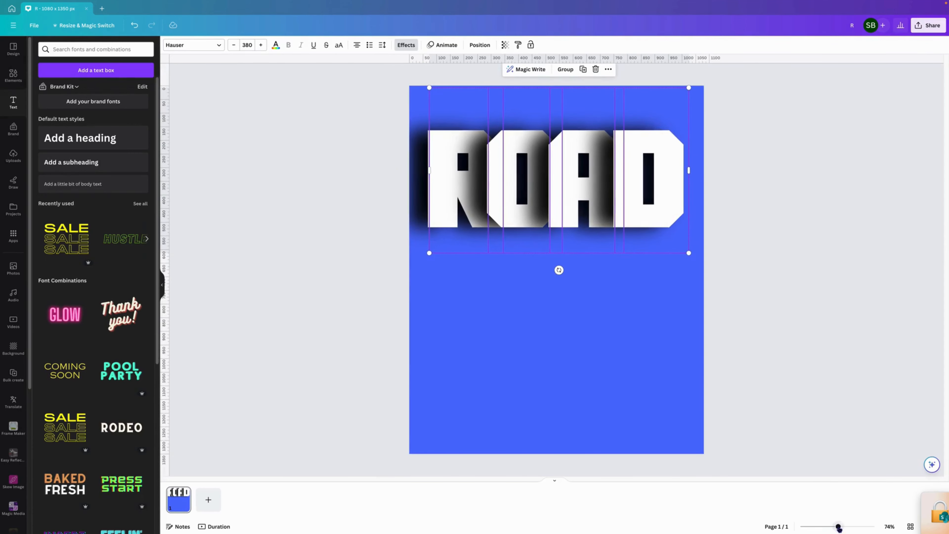
{"action": "left_click_drag", "start_coordinate": [566, 178], "coordinate": [570, 220]}
{"action": "left_click", "coordinate": [479, 45]}
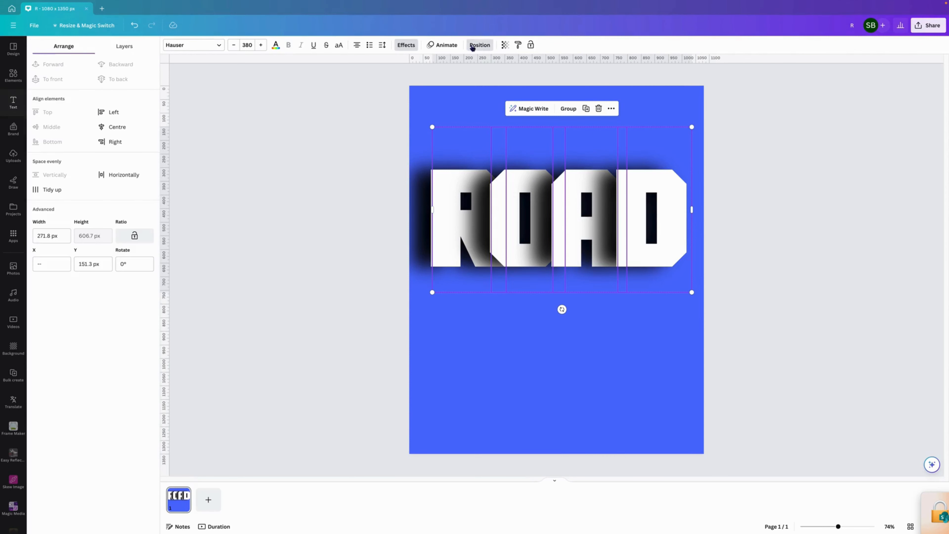
{"action": "left_click", "coordinate": [125, 129]}
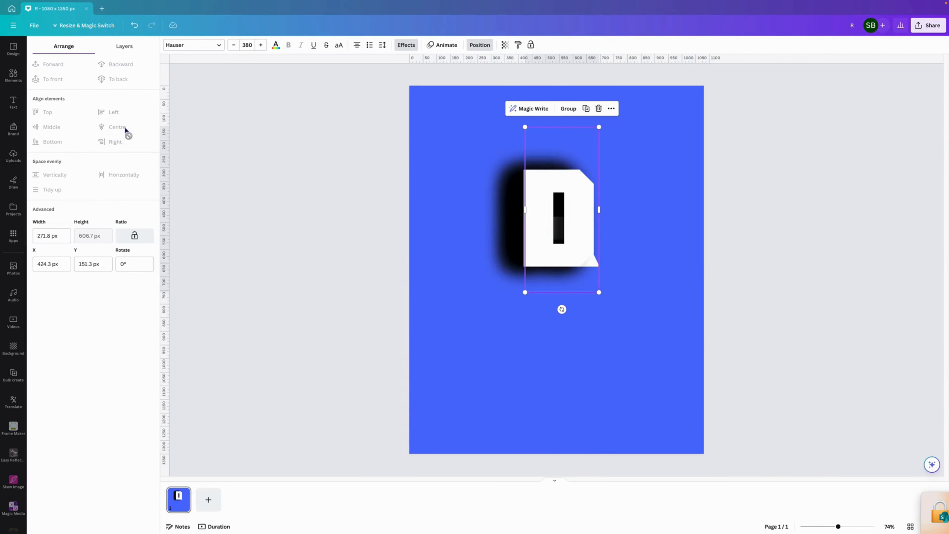
{"action": "left_click", "coordinate": [134, 24]}
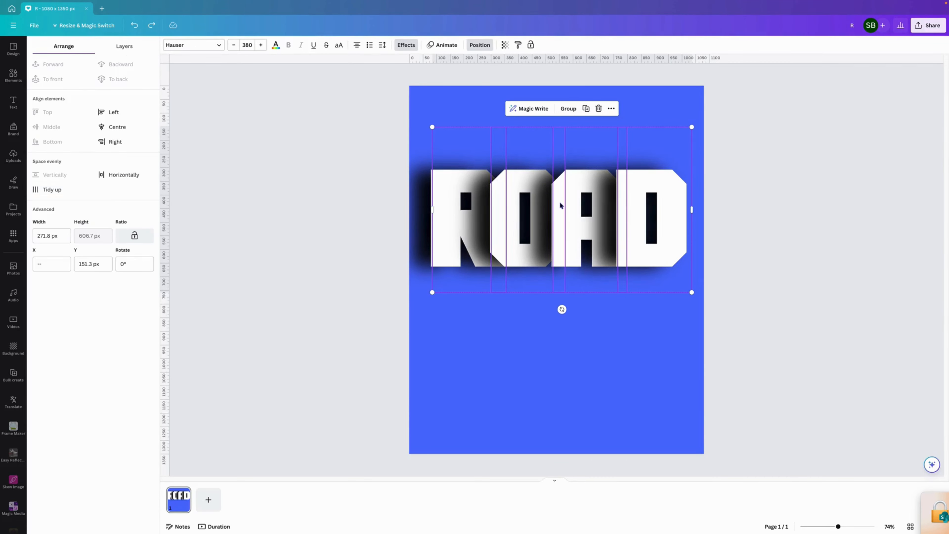
- Shift the four ROAD letters slightly up and right to a Y position of about 123 px and deselect them
{"action": "left_click_drag", "start_coordinate": [583, 221], "coordinate": [587, 210]}
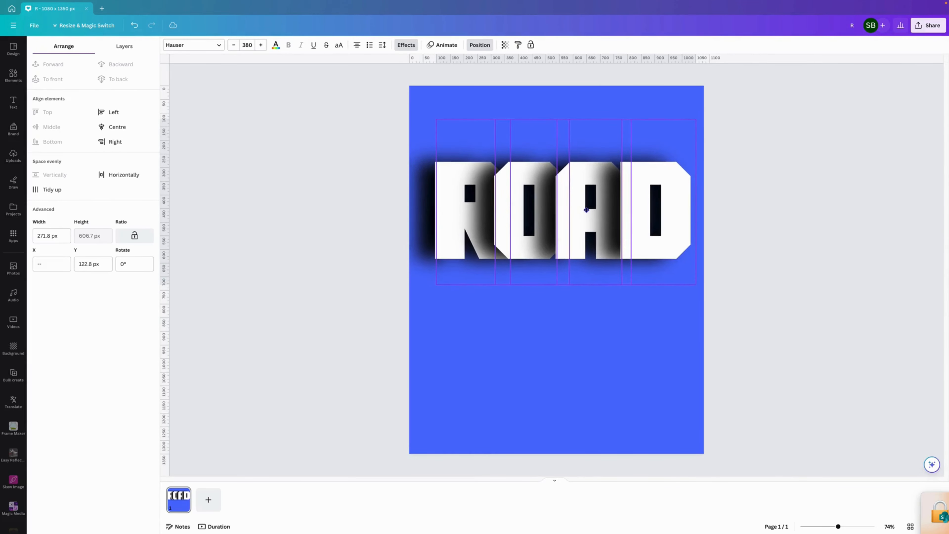
{"action": "left_click", "coordinate": [826, 271]}
{"action": "left_click", "coordinate": [809, 262]}
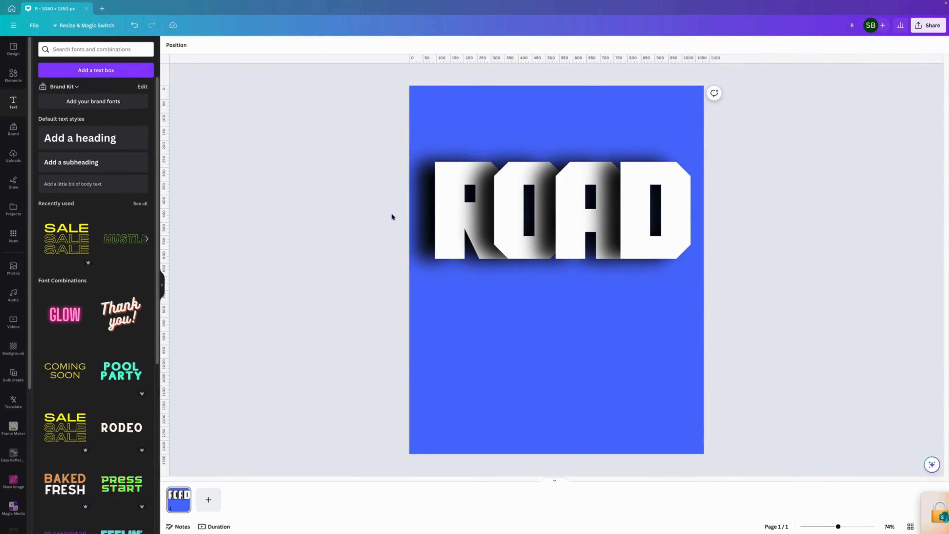
- Download only the four selected ROAD letters as a PNG with a transparent background
{"action": "left_click_drag", "start_coordinate": [392, 215], "coordinate": [666, 229]}
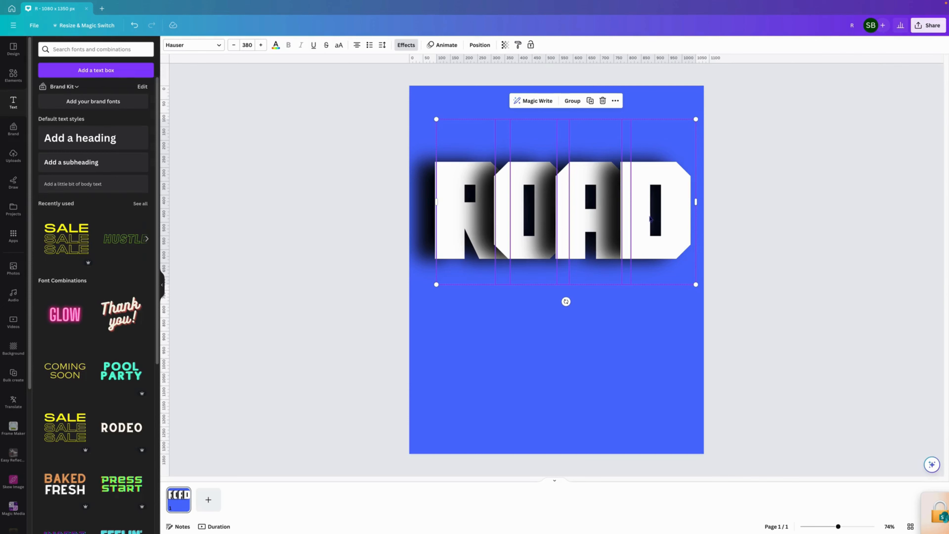
{"action": "right_click", "coordinate": [651, 219]}
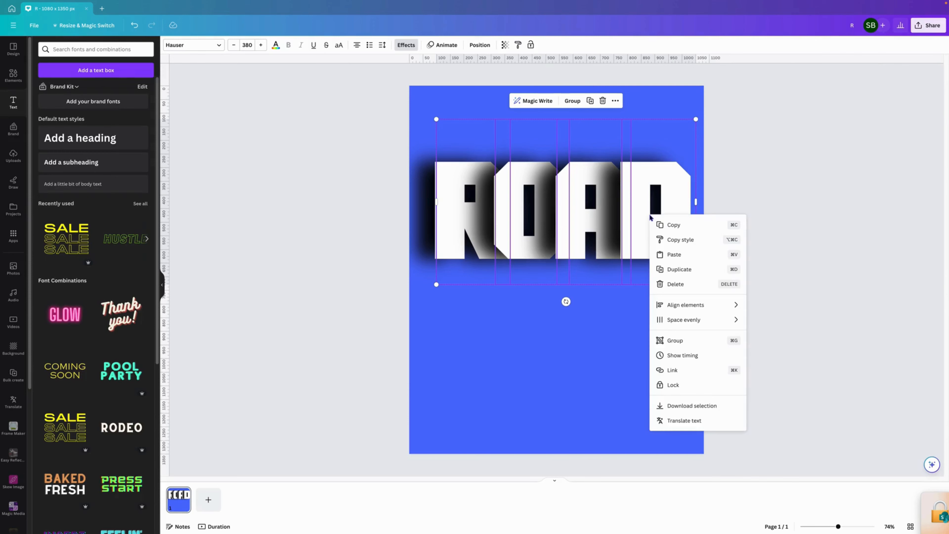
{"action": "left_click", "coordinate": [706, 410]}
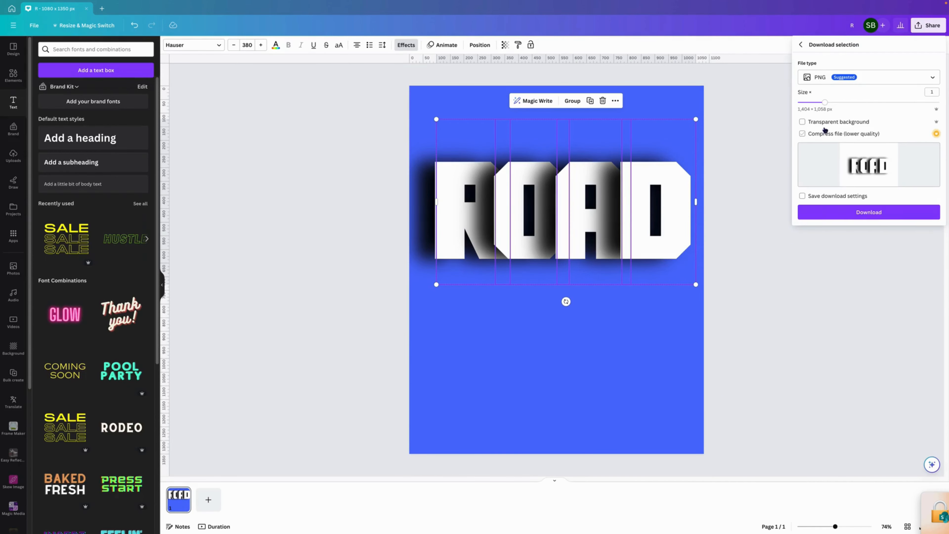
{"action": "left_click", "coordinate": [822, 125]}
{"action": "left_click", "coordinate": [833, 215]}
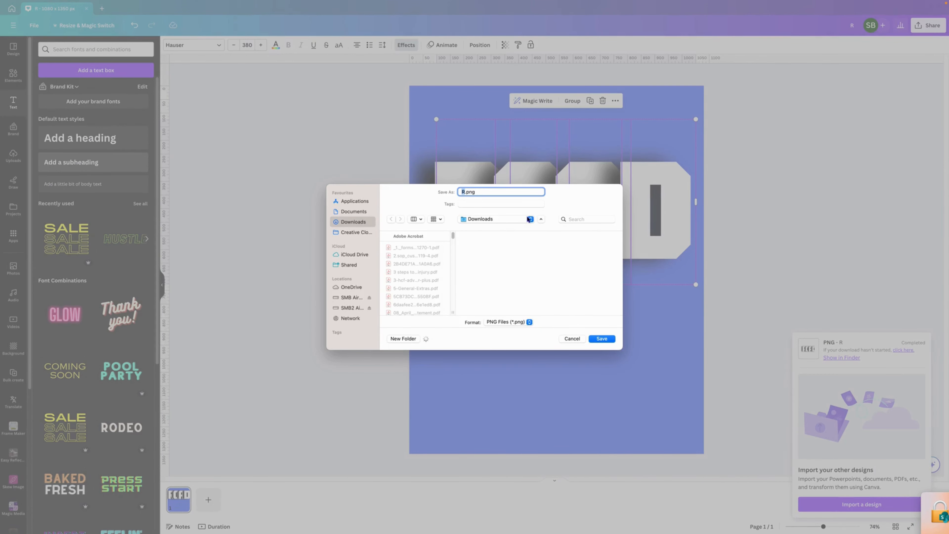
- Save the download as R.png in the Canva Reflection and Shadow and Gradient folder
{"action": "left_click", "coordinate": [531, 219]}
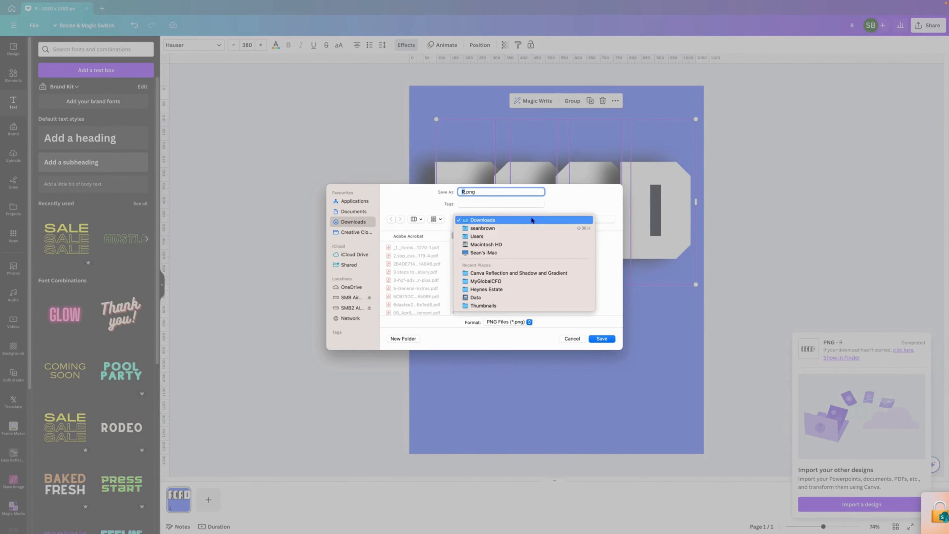
{"action": "left_click", "coordinate": [522, 277]}
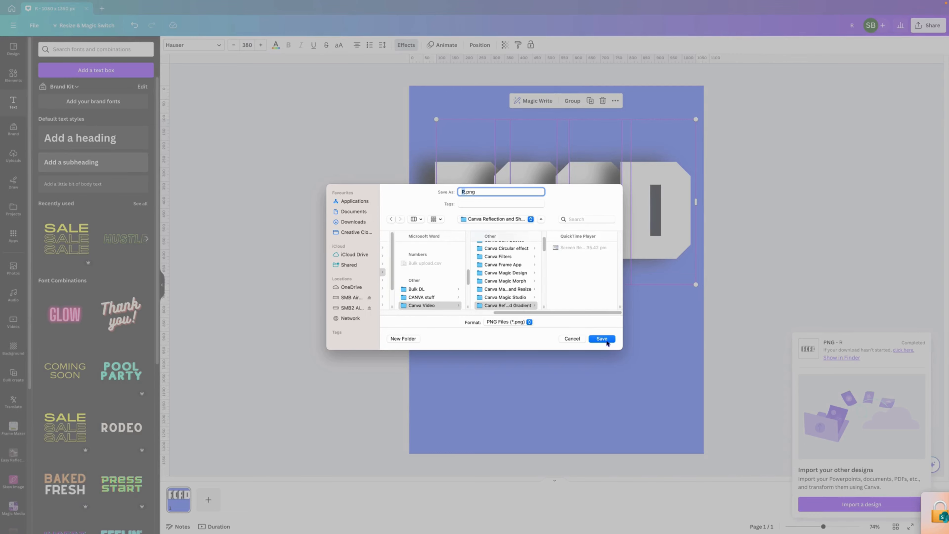
{"action": "left_click", "coordinate": [605, 340]}
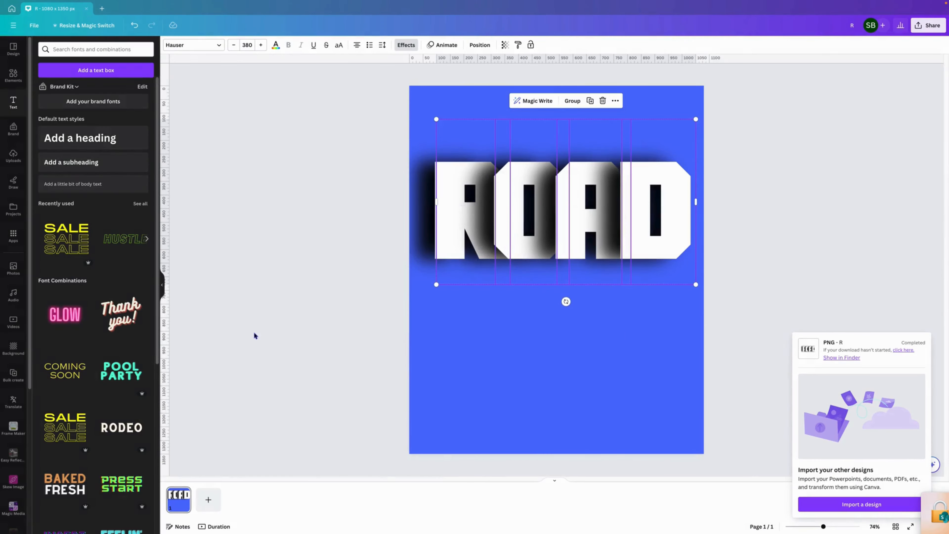
- Upload R.png and add the uploaded ROAD image to the page
{"action": "left_click", "coordinate": [13, 155]}
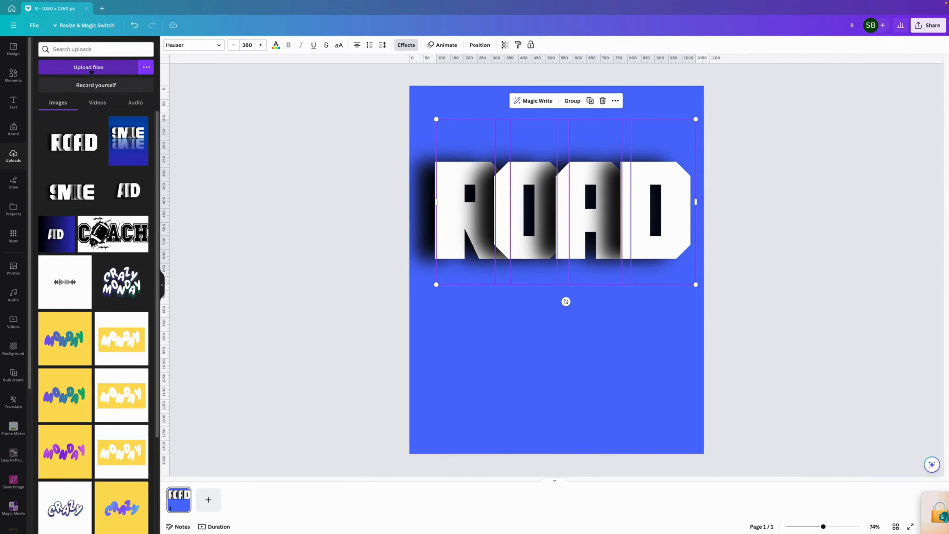
{"action": "left_click", "coordinate": [86, 69]}
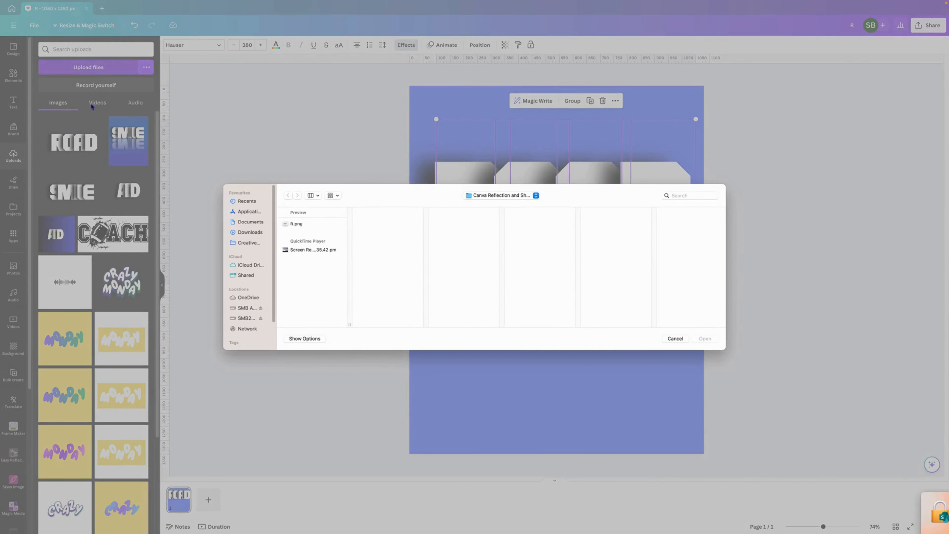
{"action": "left_click", "coordinate": [296, 224]}
{"action": "left_click", "coordinate": [705, 339]}
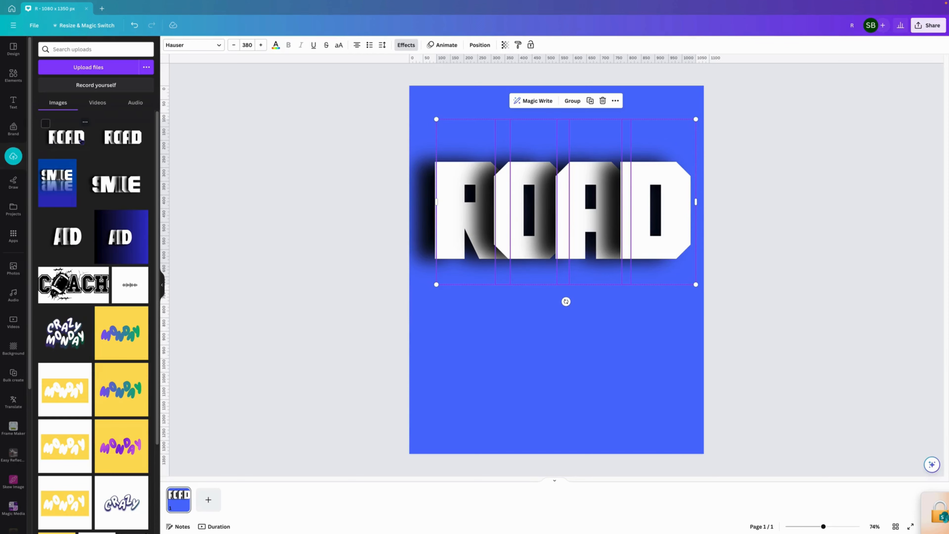
{"action": "left_click", "coordinate": [82, 142]}
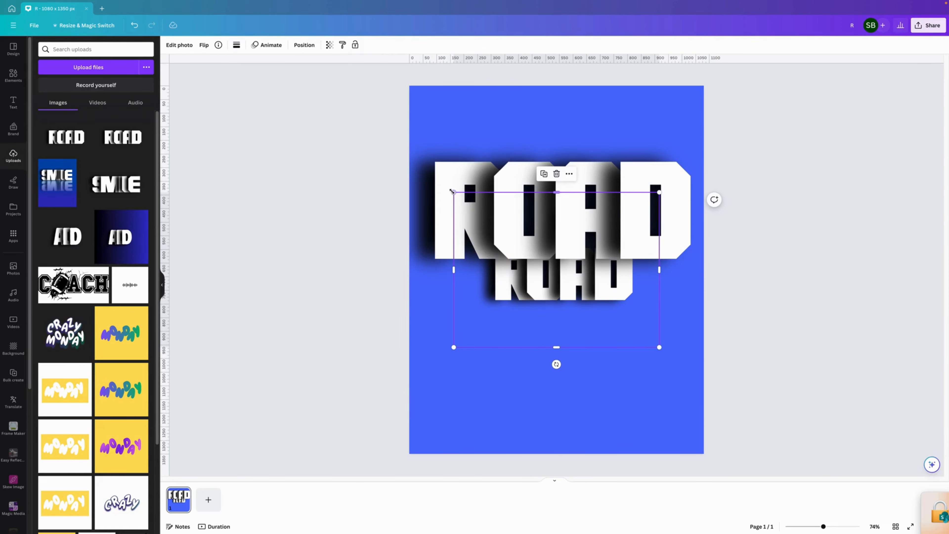
- Enlarge the ROAD image until its letters match the width of the original text, and line them up horizontally
{"action": "left_click_drag", "start_coordinate": [452, 191], "coordinate": [354, 162]}
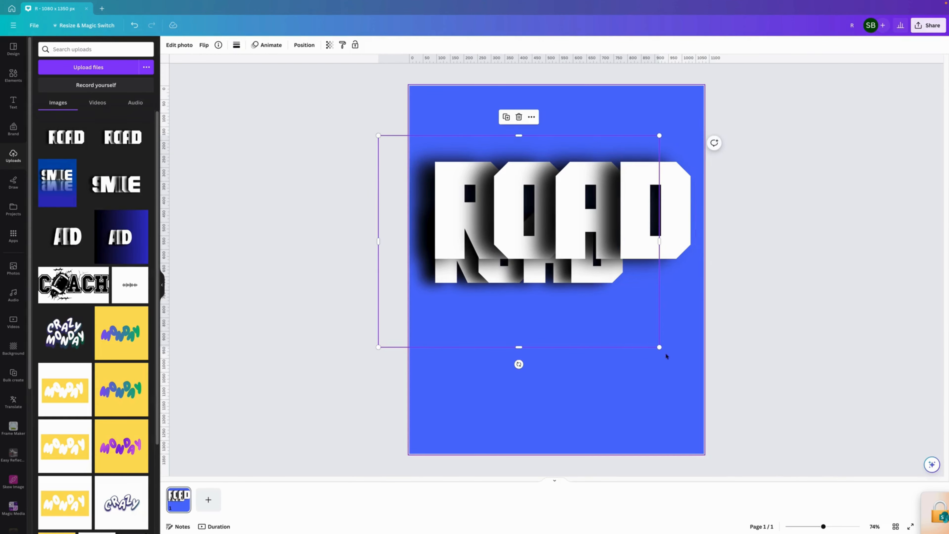
{"action": "left_click_drag", "start_coordinate": [660, 348], "coordinate": [751, 388]}
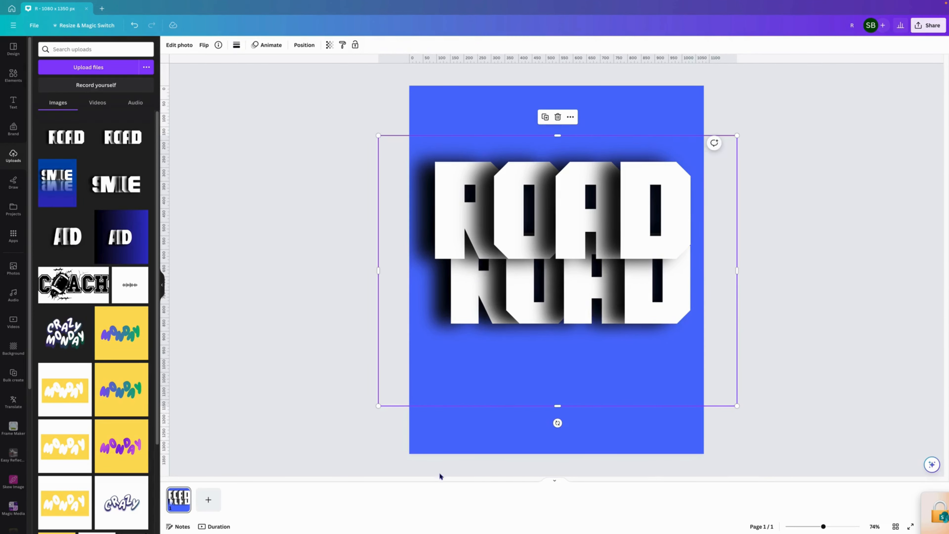
{"action": "left_click_drag", "start_coordinate": [374, 132], "coordinate": [358, 120]}
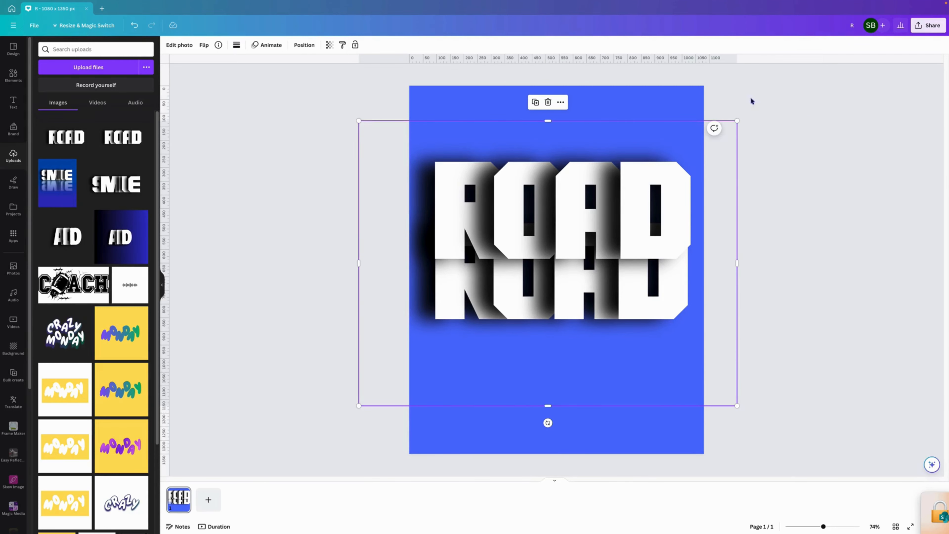
{"action": "left_click_drag", "start_coordinate": [738, 119], "coordinate": [741, 117]}
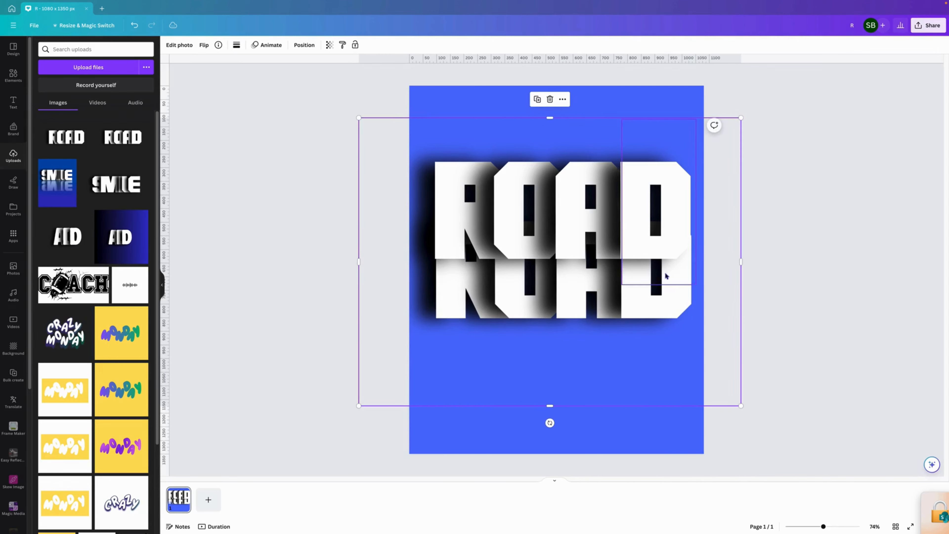
{"action": "left_click_drag", "start_coordinate": [634, 365], "coordinate": [634, 364]}
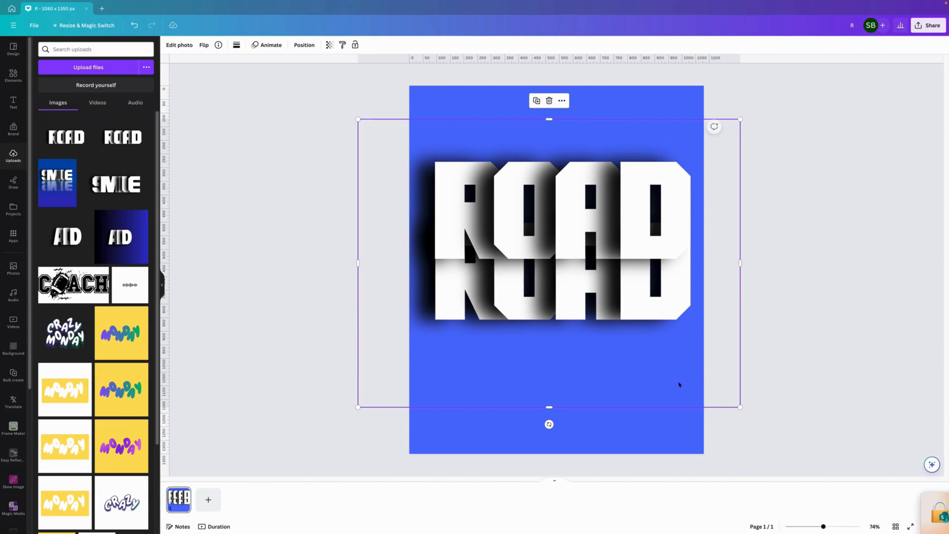
- Flip the ROAD image vertically and move it directly below the original letters as a mirrored reflection
{"action": "left_click", "coordinate": [204, 45]}
{"action": "left_click", "coordinate": [235, 80]}
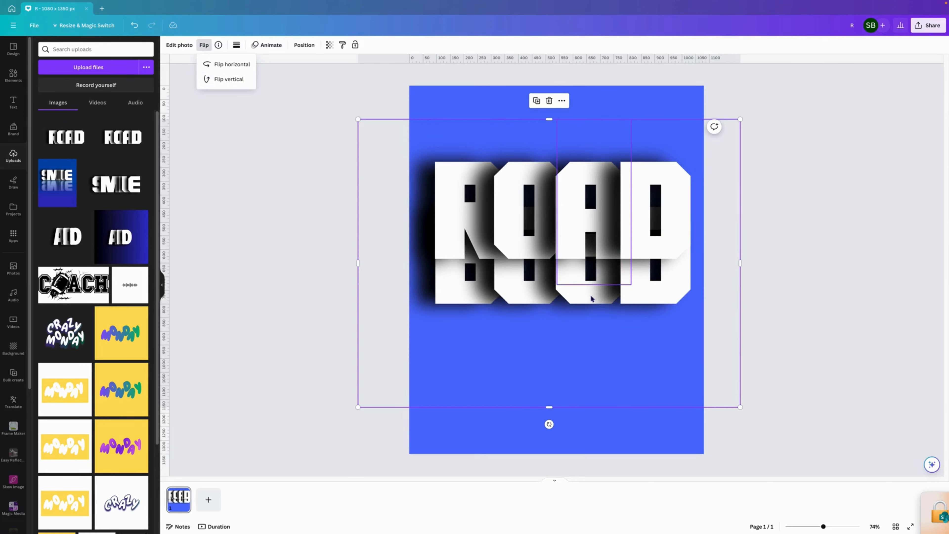
{"action": "left_click_drag", "start_coordinate": [373, 146], "coordinate": [372, 198]}
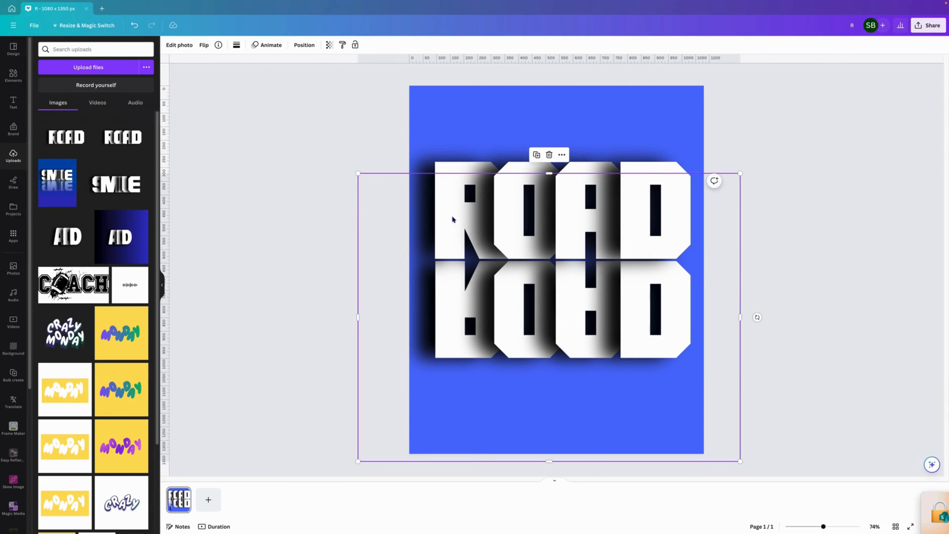
- Crop the empty margins of the reflected ROAD image close around its letters and shadow, trimming both sides to the page edges
{"action": "left_click_drag", "start_coordinate": [550, 174], "coordinate": [552, 272]}
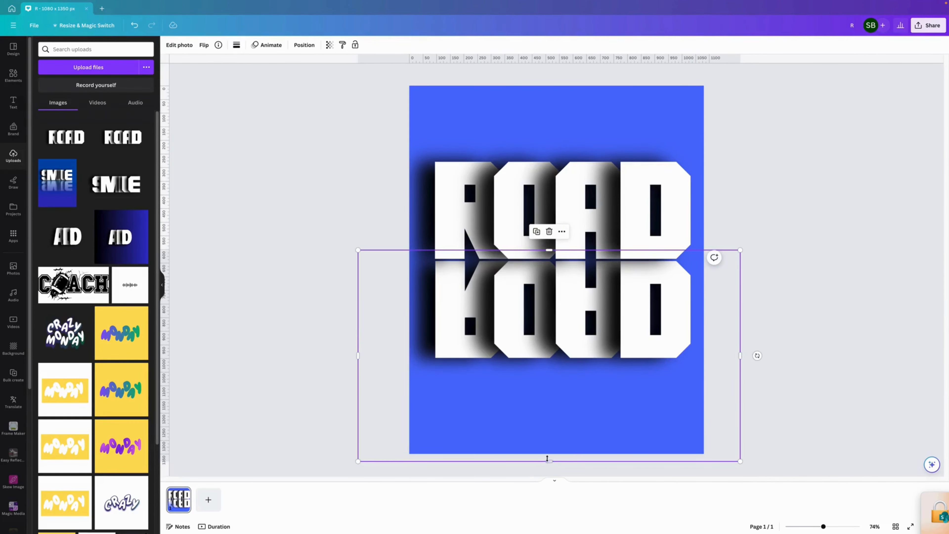
{"action": "left_click_drag", "start_coordinate": [548, 459], "coordinate": [557, 373]}
{"action": "left_click_drag", "start_coordinate": [359, 311], "coordinate": [408, 306]}
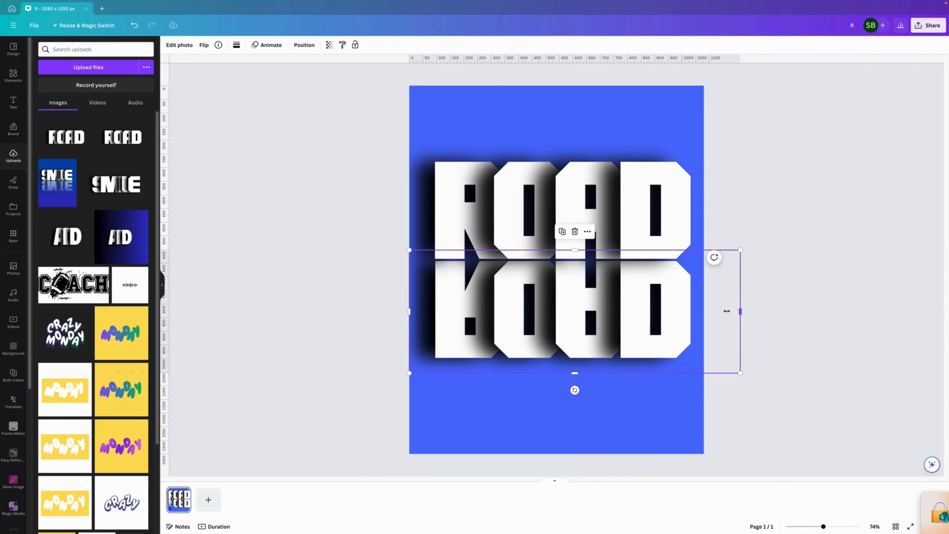
{"action": "left_click_drag", "start_coordinate": [740, 310], "coordinate": [703, 322]}
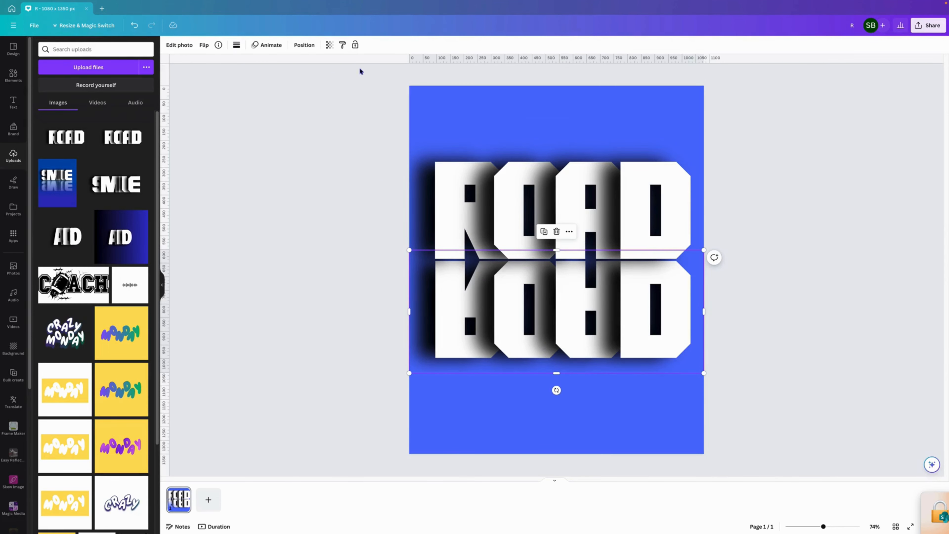
{"action": "left_click", "coordinate": [329, 45]}
{"action": "left_click_drag", "start_coordinate": [331, 78], "coordinate": [288, 84]}
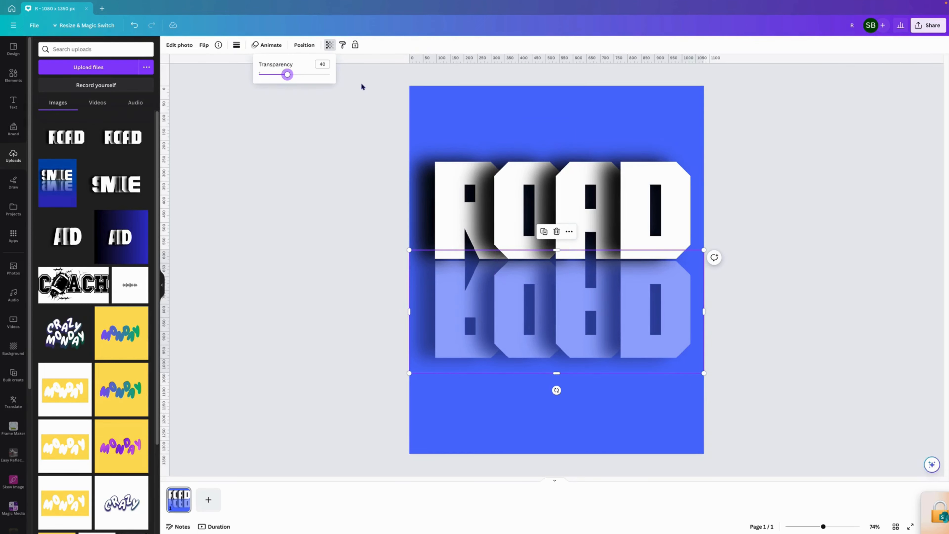
{"action": "left_click_drag", "start_coordinate": [287, 74], "coordinate": [377, 86]}
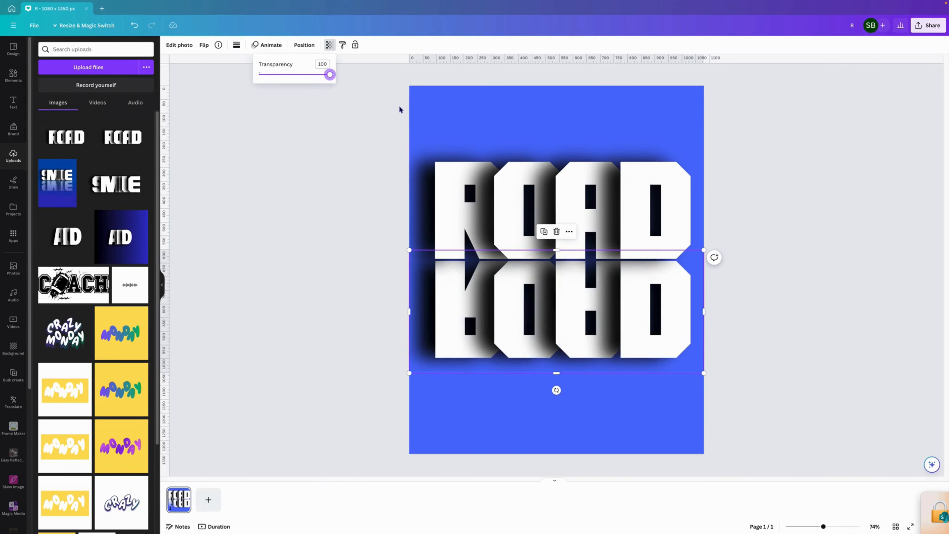
- Blur the whole reflected ROAD image at an intensity of 40
{"action": "left_click", "coordinate": [186, 46]}
{"action": "left_click", "coordinate": [185, 46]}
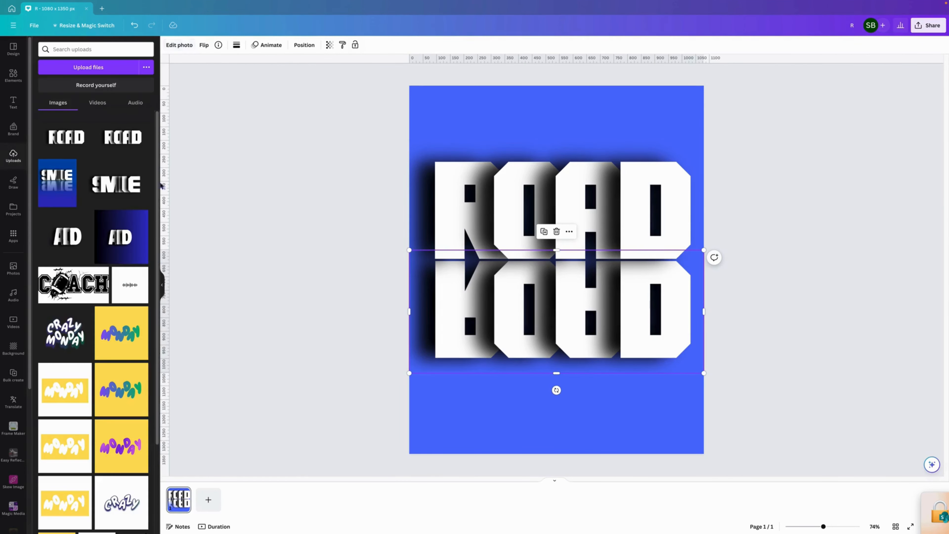
{"action": "left_click", "coordinate": [180, 45]}
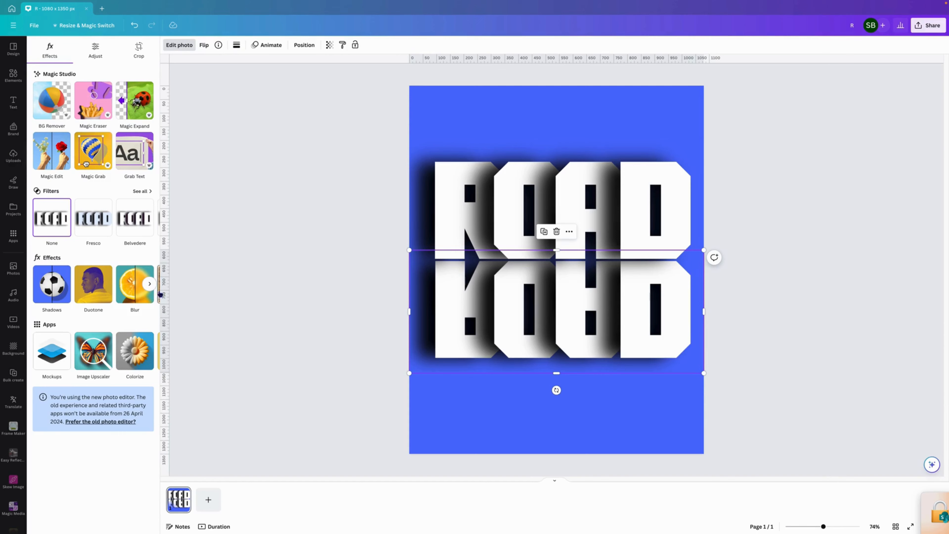
{"action": "left_click", "coordinate": [132, 289]}
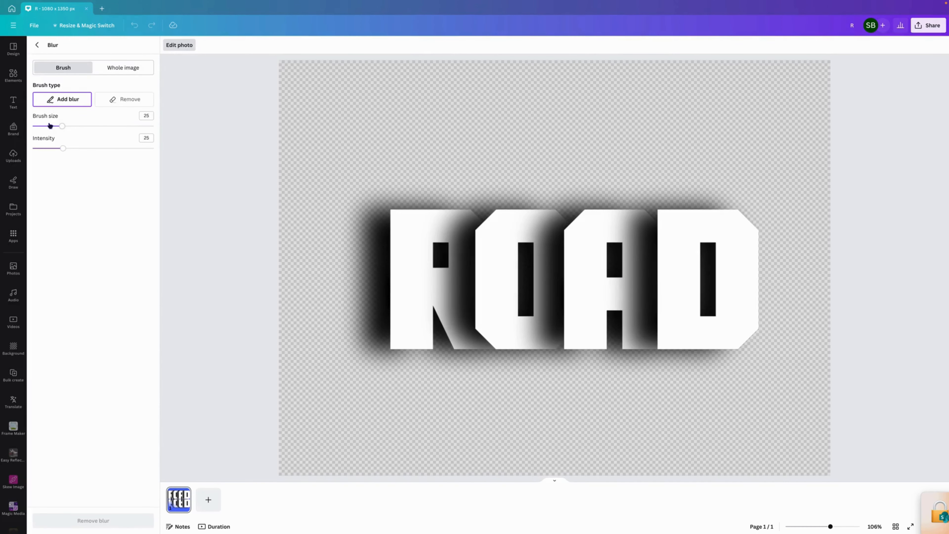
{"action": "left_click", "coordinate": [133, 67]}
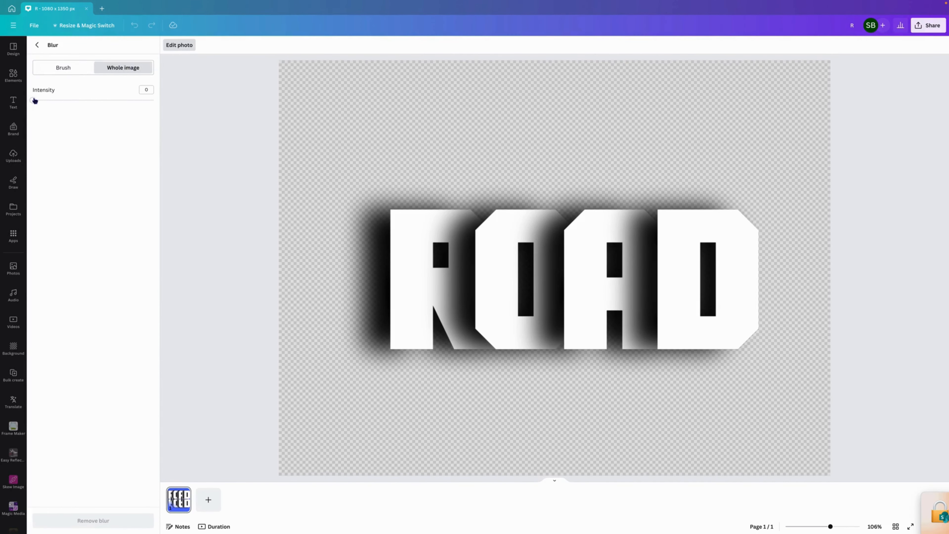
{"action": "left_click_drag", "start_coordinate": [33, 100], "coordinate": [82, 102]}
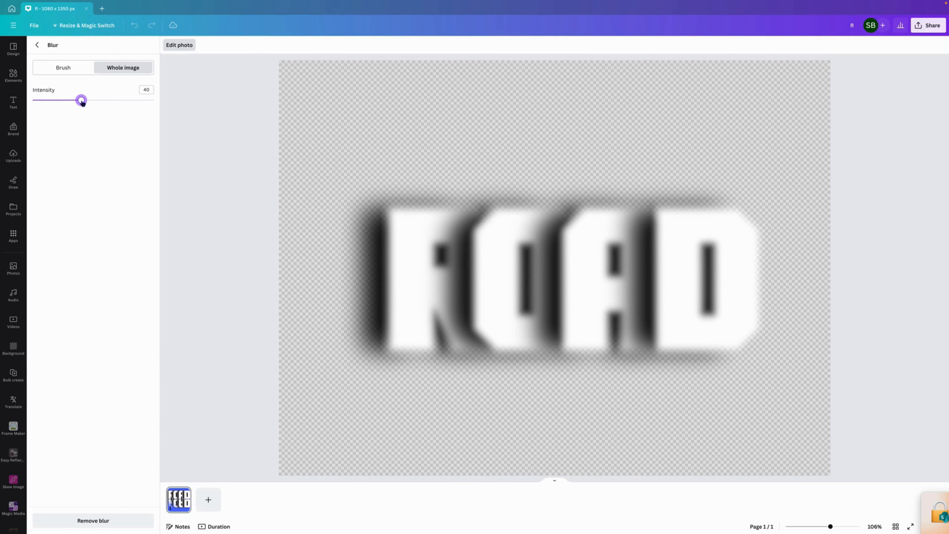
{"action": "left_click", "coordinate": [190, 46]}
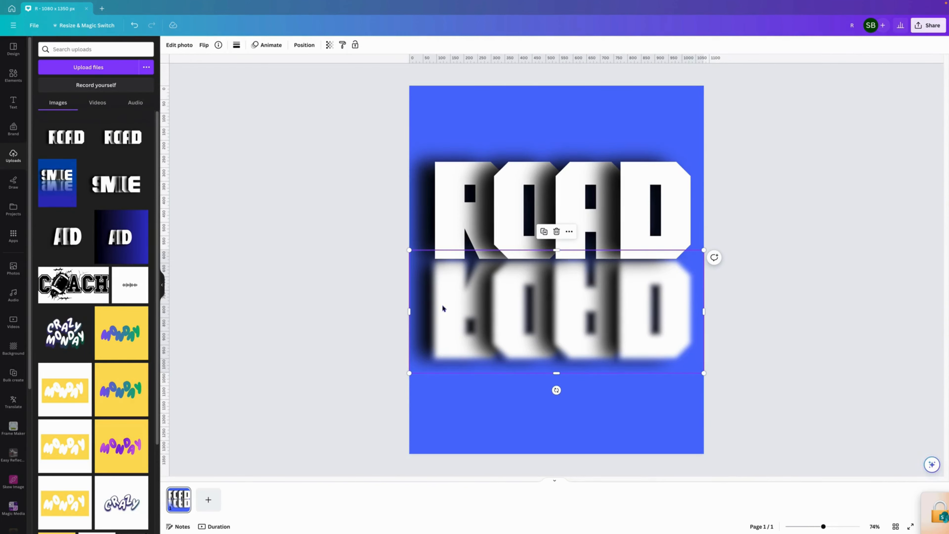
- Set the blurred reflection's transparency to 65 and deselect it
{"action": "left_click", "coordinate": [329, 45]}
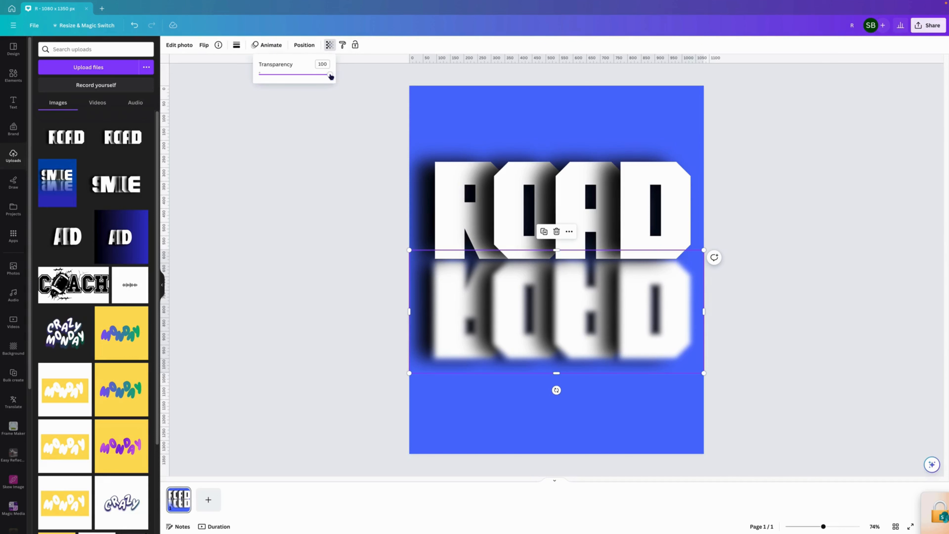
{"action": "left_click_drag", "start_coordinate": [329, 75], "coordinate": [306, 80]}
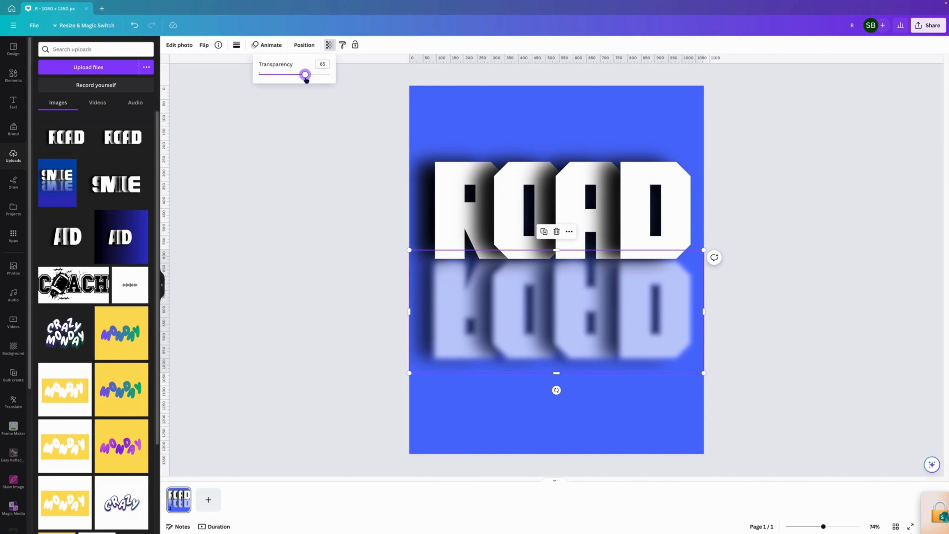
{"action": "left_click", "coordinate": [388, 216]}
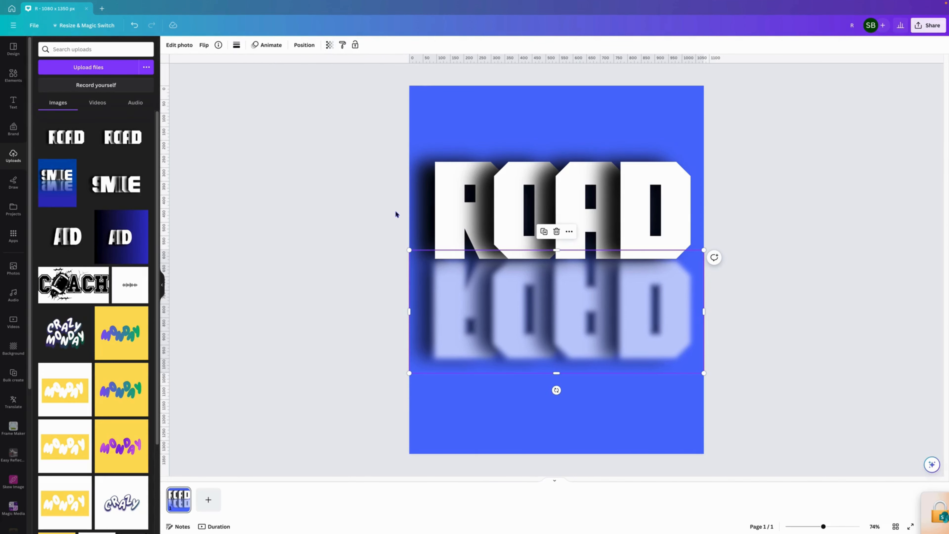
{"action": "left_click", "coordinate": [395, 211]}
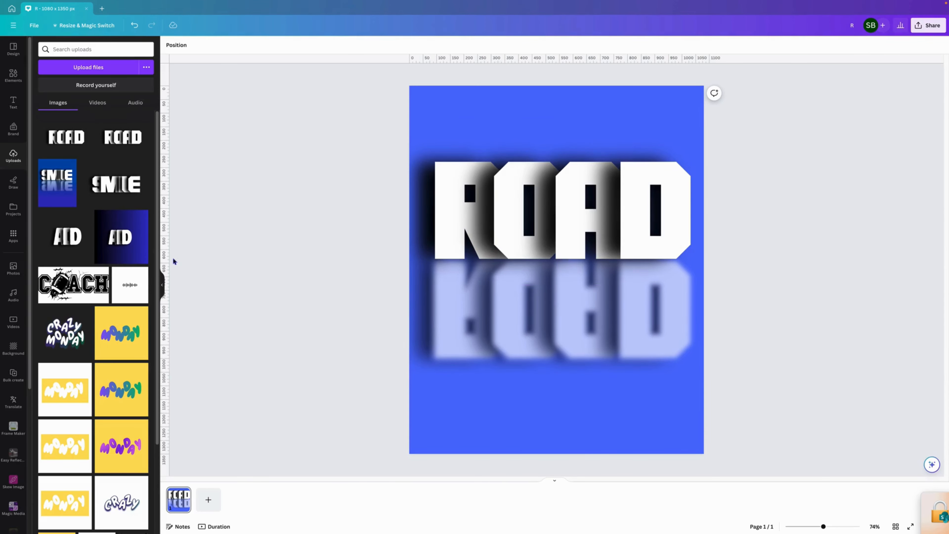
- Add a square shape, place it in the page's bottom-left corner, and stretch it across the full page width
{"action": "left_click", "coordinate": [13, 74]}
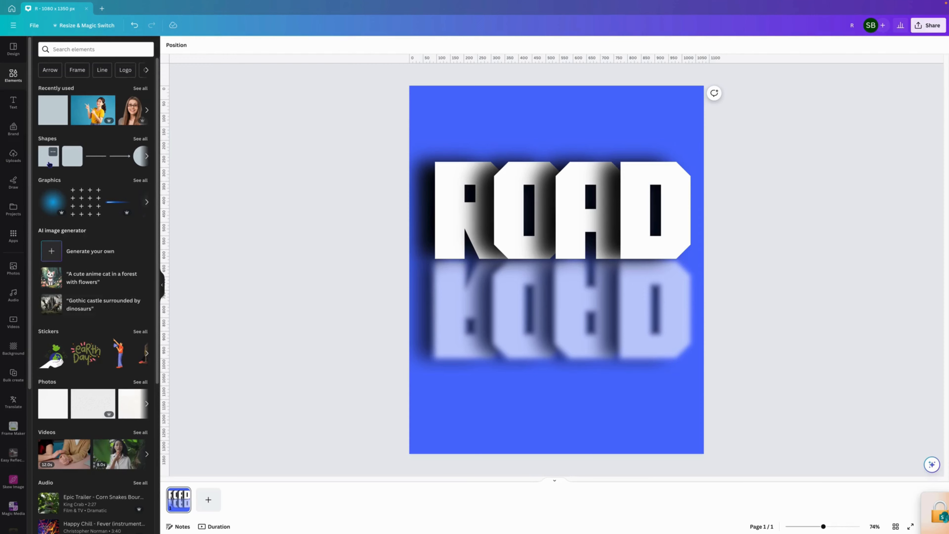
{"action": "left_click", "coordinate": [49, 163]}
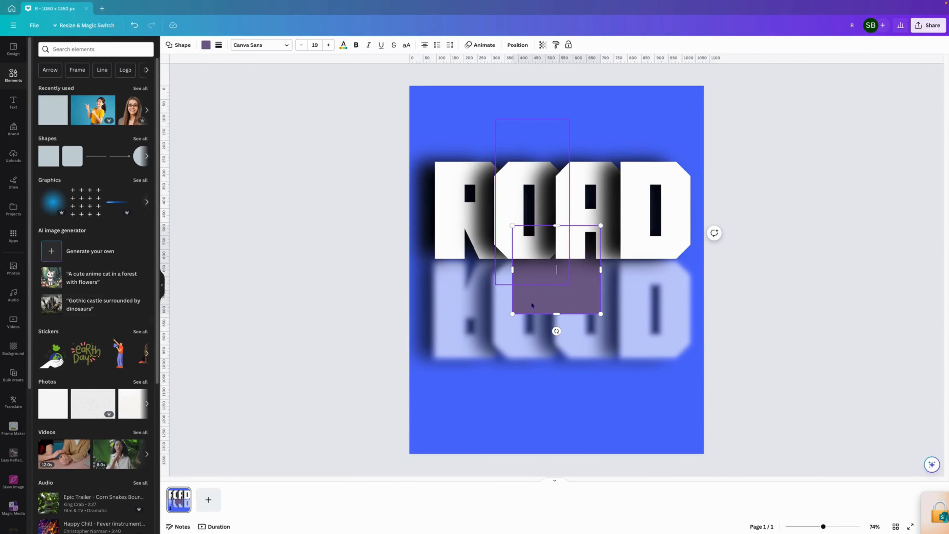
{"action": "left_click_drag", "start_coordinate": [532, 305], "coordinate": [437, 440]}
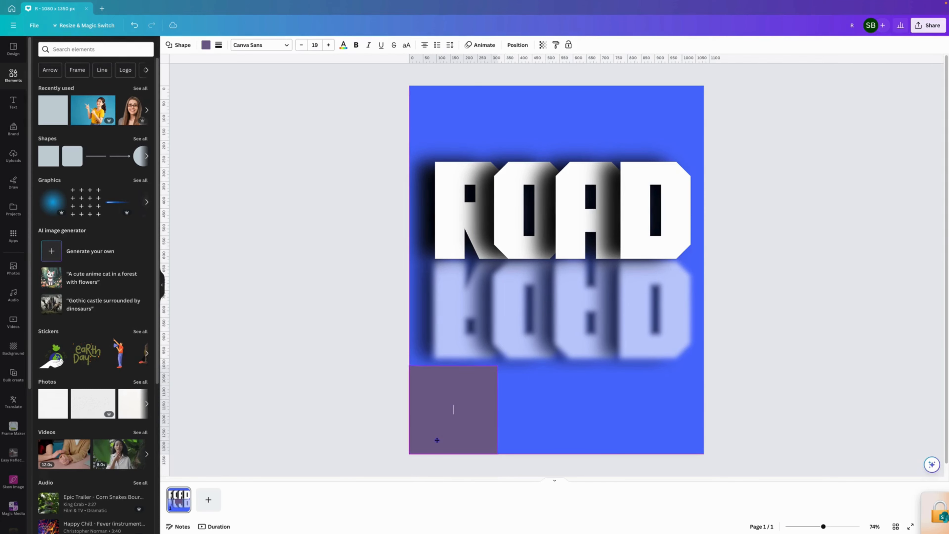
{"action": "left_click_drag", "start_coordinate": [497, 408], "coordinate": [706, 408]}
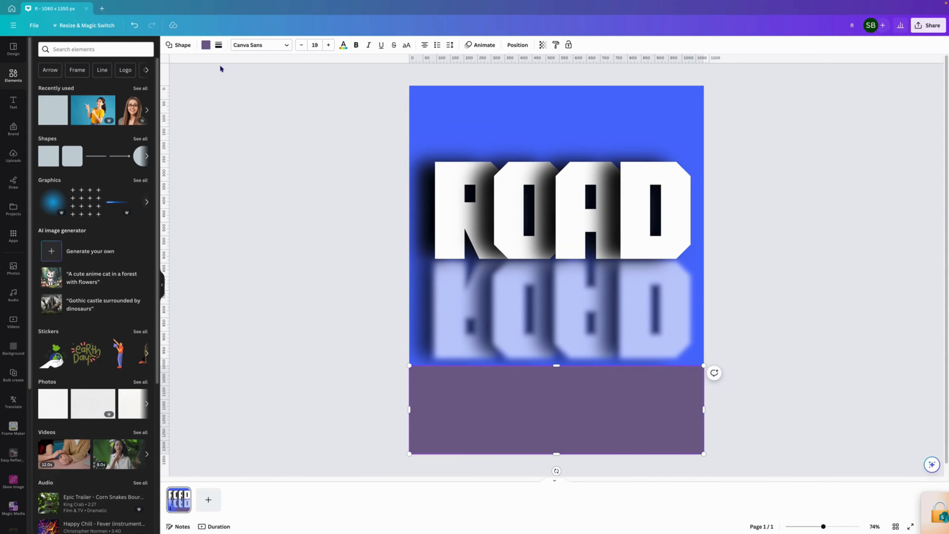
- Give the rectangle a gradient fill, sampling the page's blue for the first colour and matching the second colour to it
{"action": "left_click", "coordinate": [206, 45]}
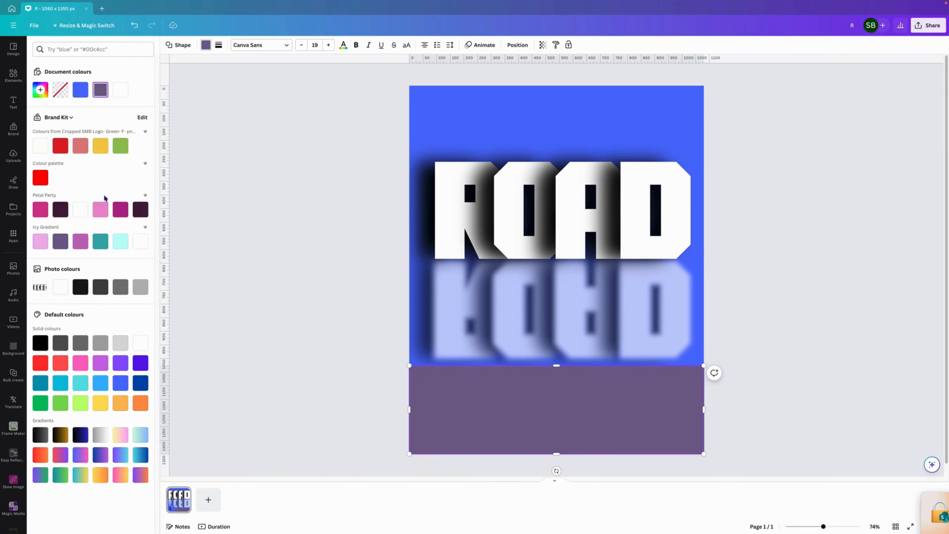
{"action": "left_click", "coordinate": [41, 90]}
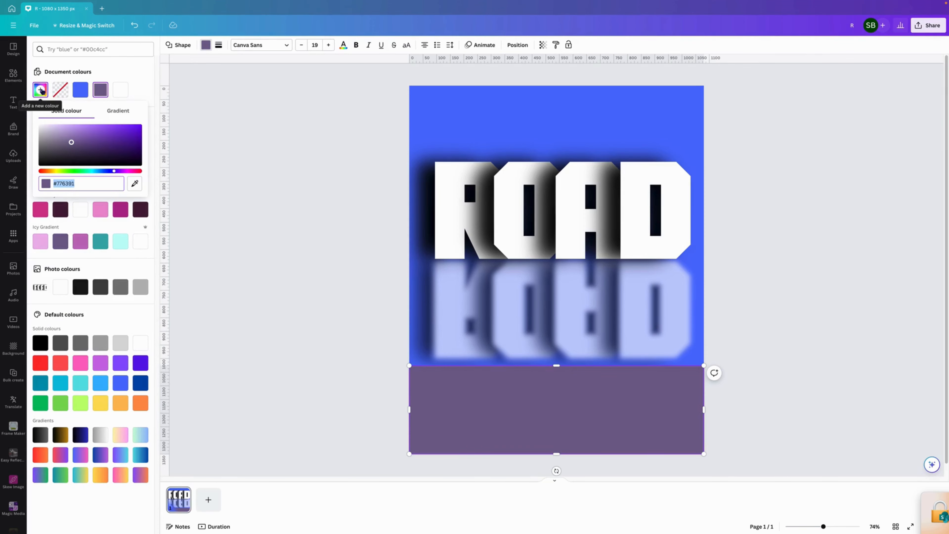
{"action": "left_click", "coordinate": [125, 112]}
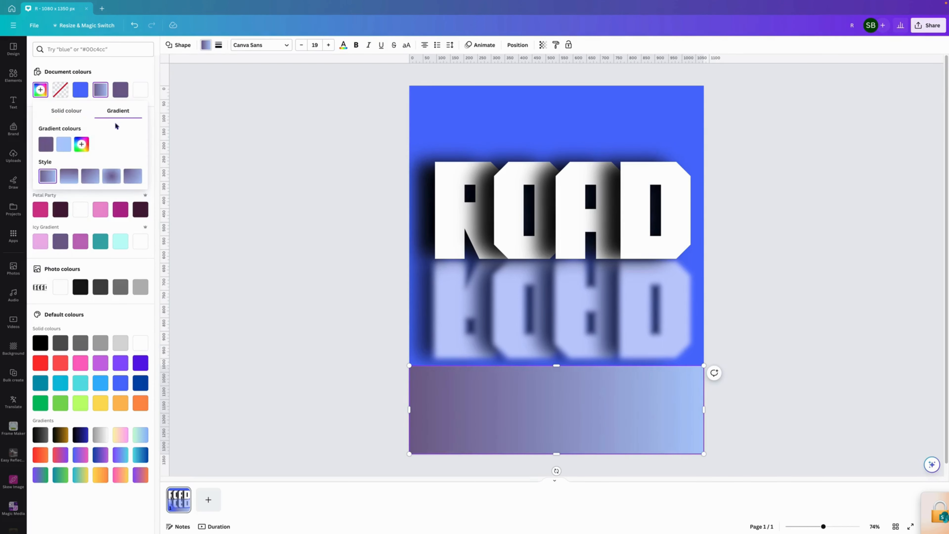
{"action": "left_click", "coordinate": [46, 145]}
{"action": "left_click", "coordinate": [140, 227]}
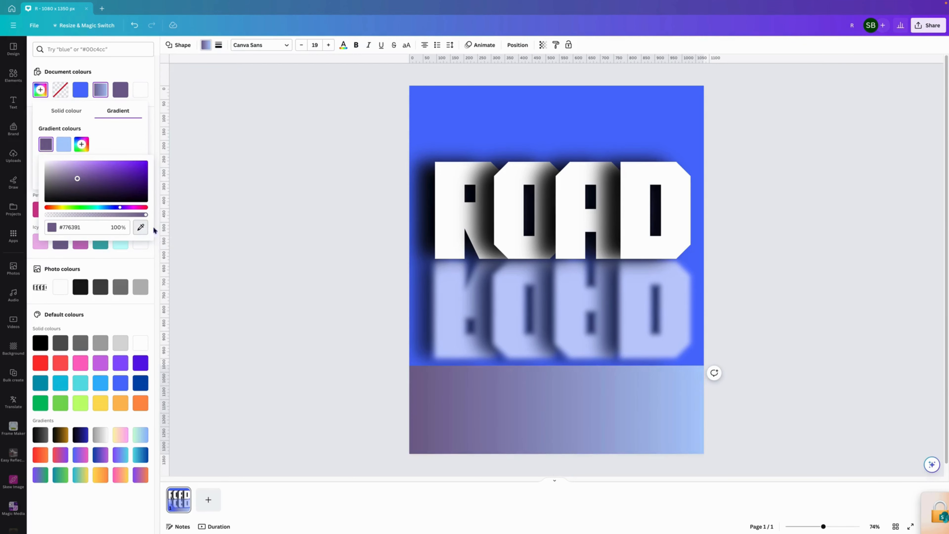
{"action": "left_click", "coordinate": [543, 98]}
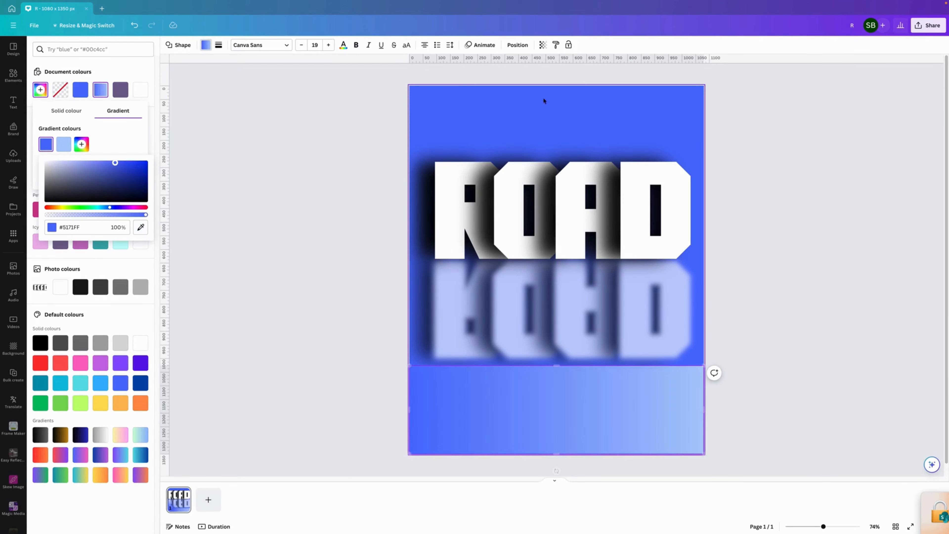
{"action": "left_click", "coordinate": [67, 149]}
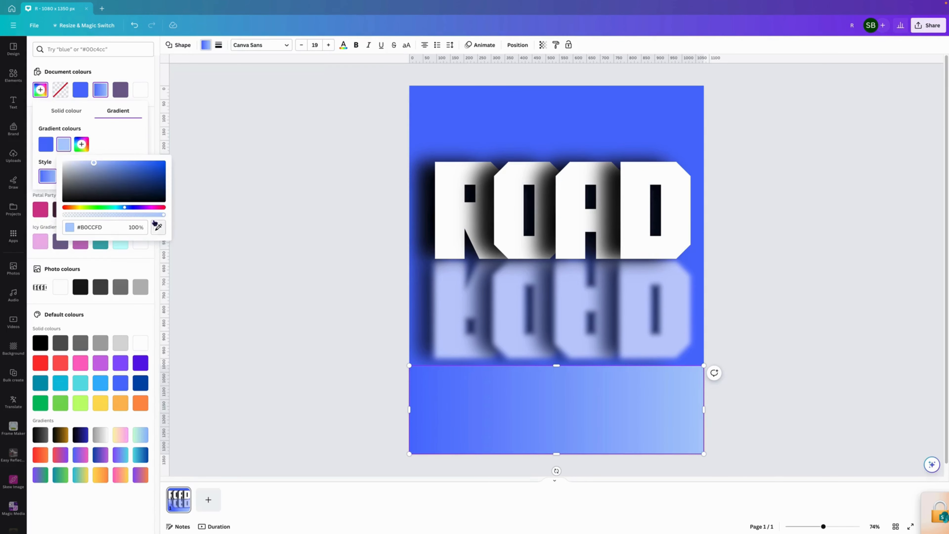
{"action": "left_click", "coordinate": [159, 227]}
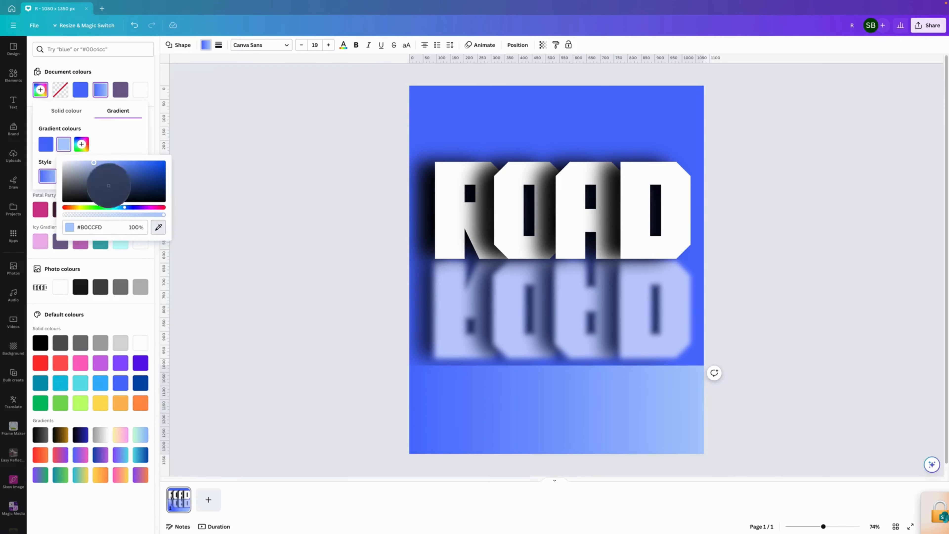
{"action": "left_click", "coordinate": [44, 143]}
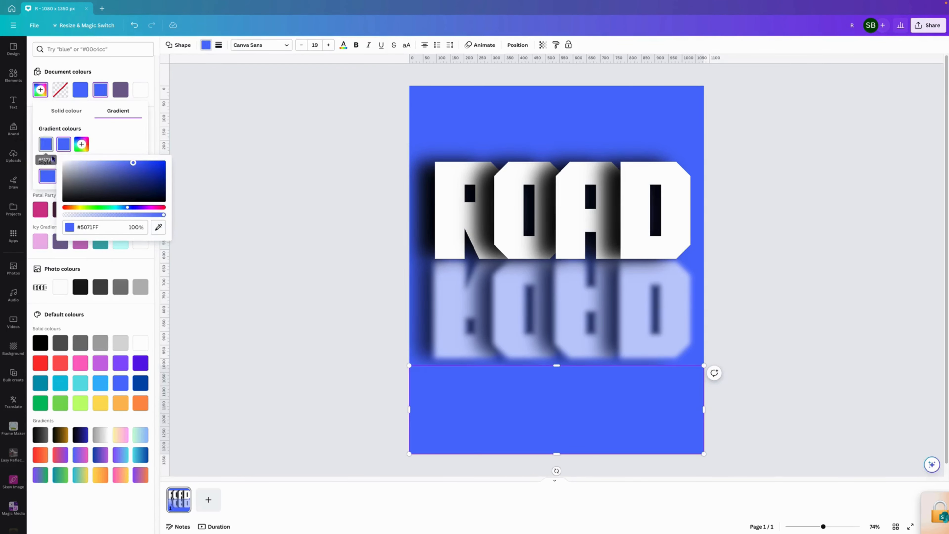
- Add a third blue gradient colour with 0% opacity and move it to the start of the gradient
{"action": "left_click", "coordinate": [82, 145]}
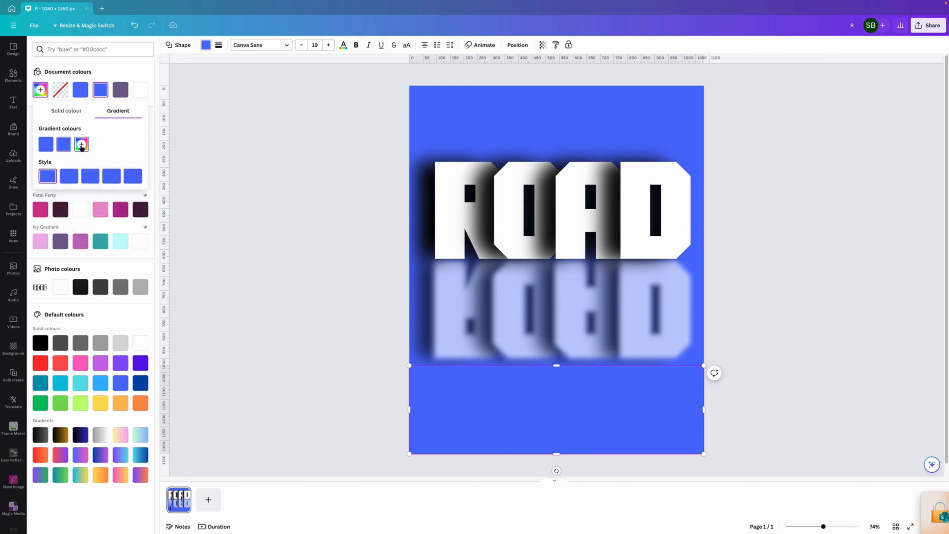
{"action": "left_click_drag", "start_coordinate": [184, 218], "coordinate": [70, 218]}
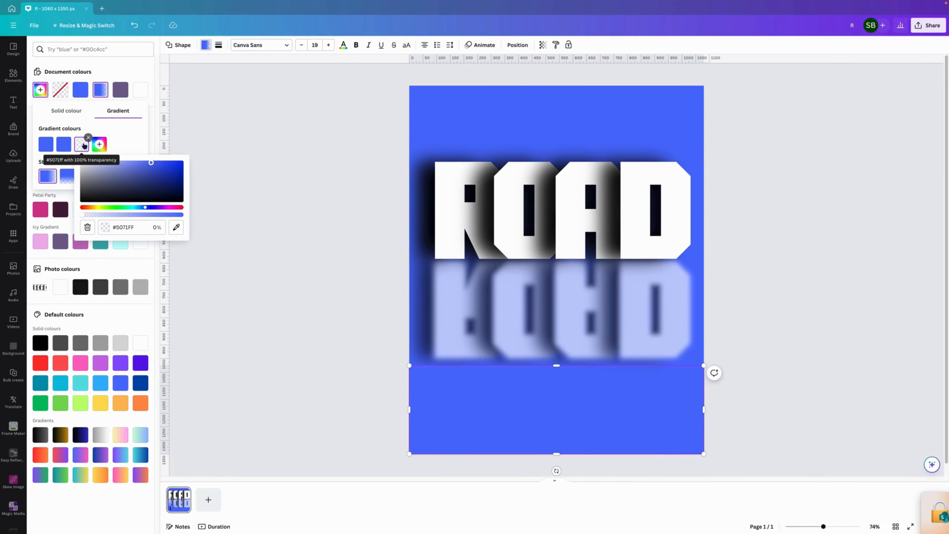
{"action": "left_click", "coordinate": [128, 135]}
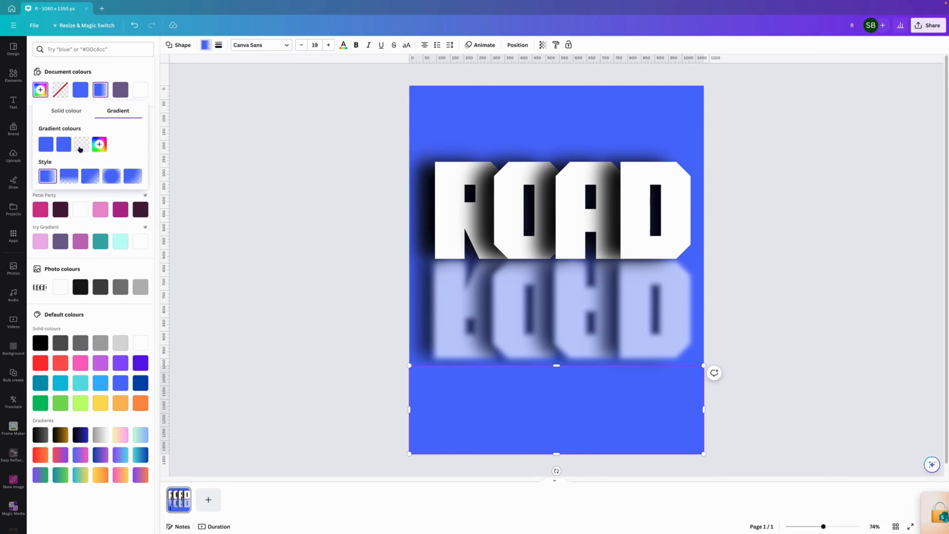
{"action": "left_click_drag", "start_coordinate": [80, 149], "coordinate": [43, 150]}
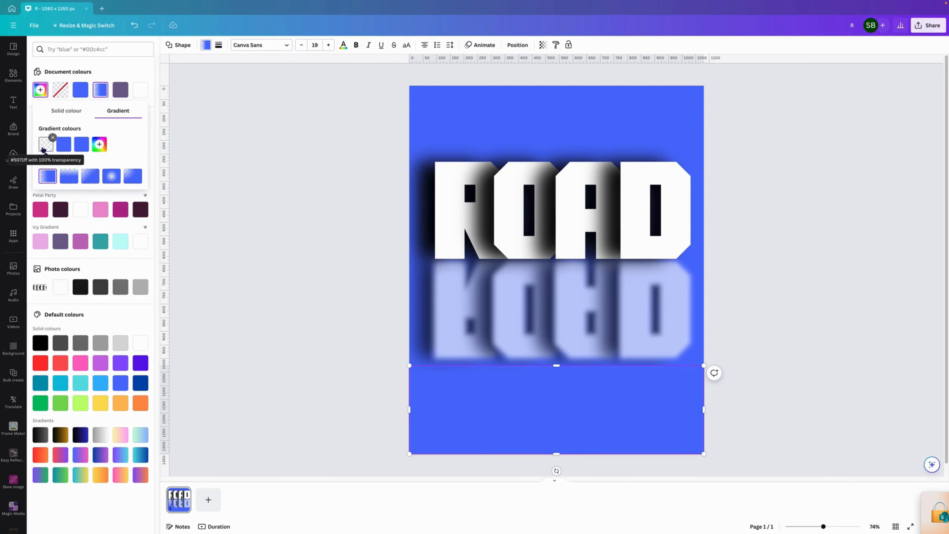
- Raise the rectangle's top edge slightly and make its gradient run vertically, with the transparent end at the top
{"action": "mouse_move", "coordinate": [520, 429]}
{"action": "left_mouse_down"}
{"action": "mouse_move", "coordinate": [515, 377]}
{"action": "mouse_move", "coordinate": [524, 425]}
{"action": "left_mouse_up"}
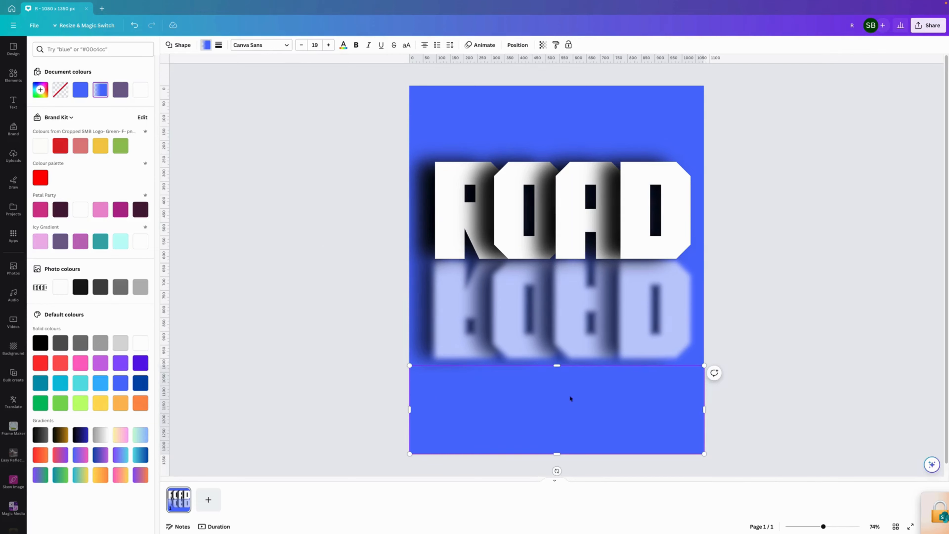
{"action": "mouse_move", "coordinate": [558, 367]}
{"action": "left_mouse_down"}
{"action": "mouse_move", "coordinate": [560, 235]}
{"action": "mouse_move", "coordinate": [571, 362]}
{"action": "left_mouse_up"}
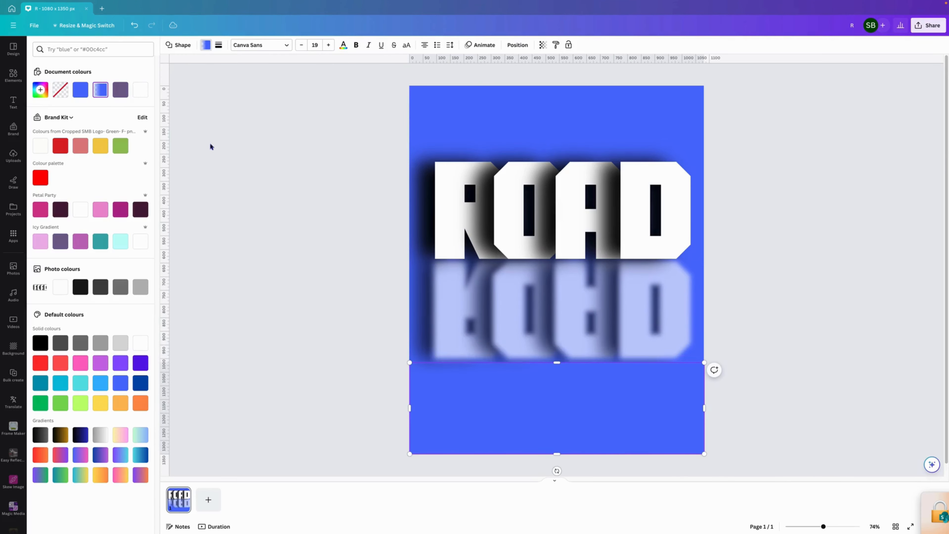
{"action": "left_click", "coordinate": [101, 90]}
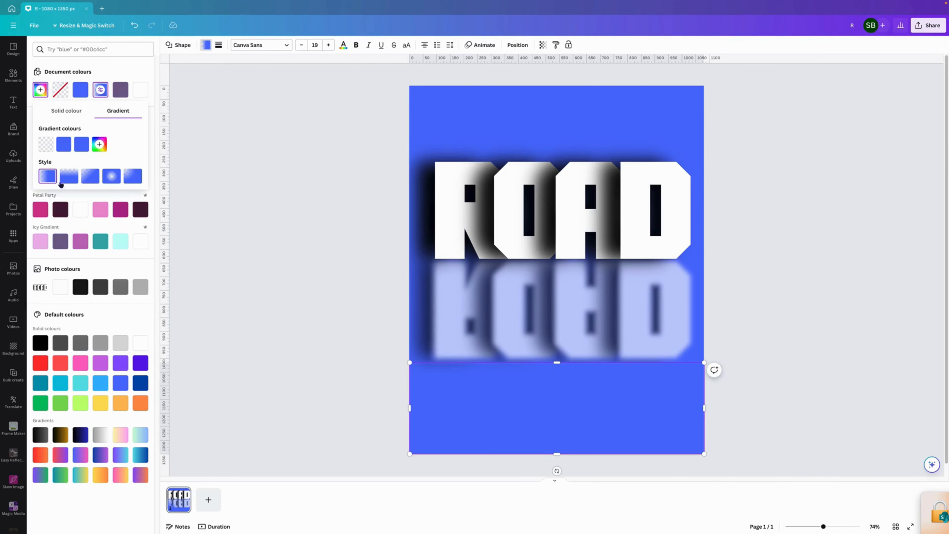
{"action": "left_click", "coordinate": [73, 178]}
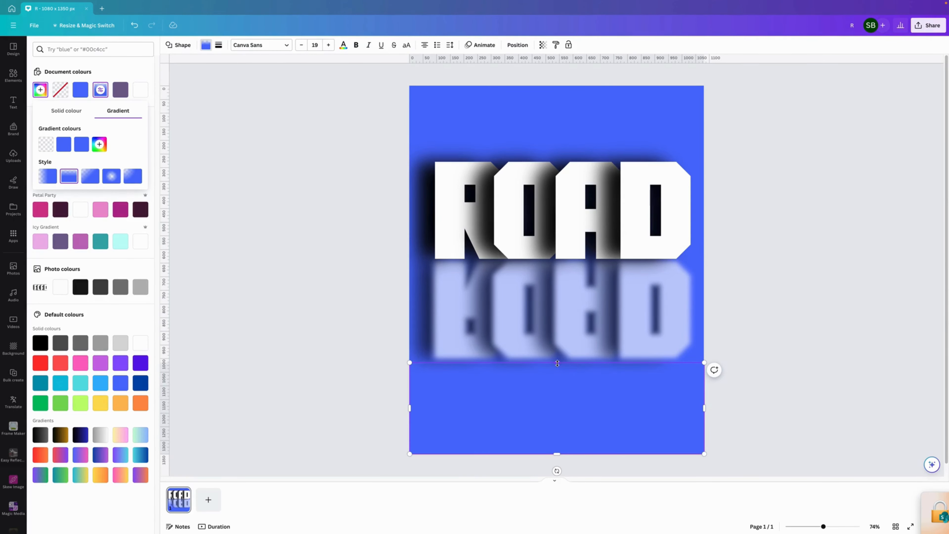
- Extend the gradient rectangle up to full page height and move it down until its upper edge crosses the lower half of the ROAD letters
{"action": "left_click_drag", "start_coordinate": [558, 364], "coordinate": [580, 86]}
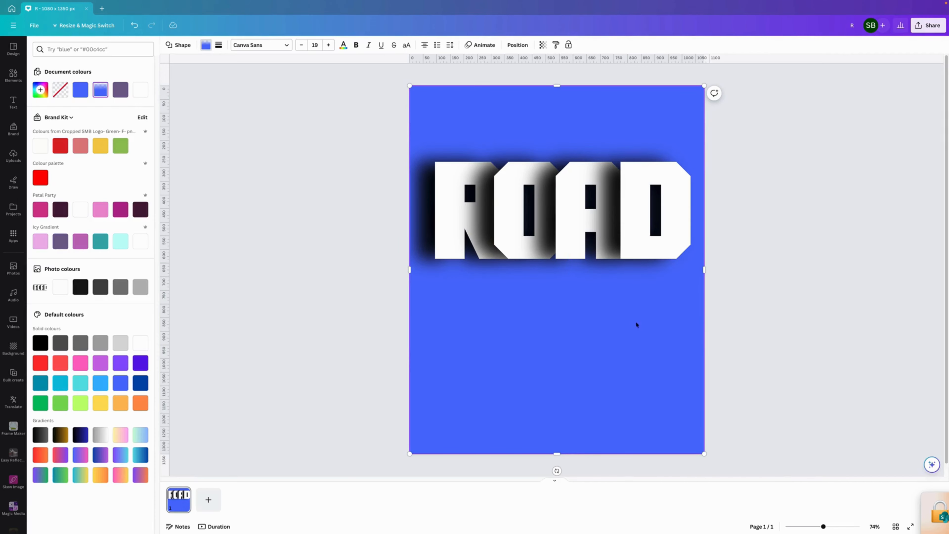
{"action": "left_click_drag", "start_coordinate": [654, 339], "coordinate": [652, 431]}
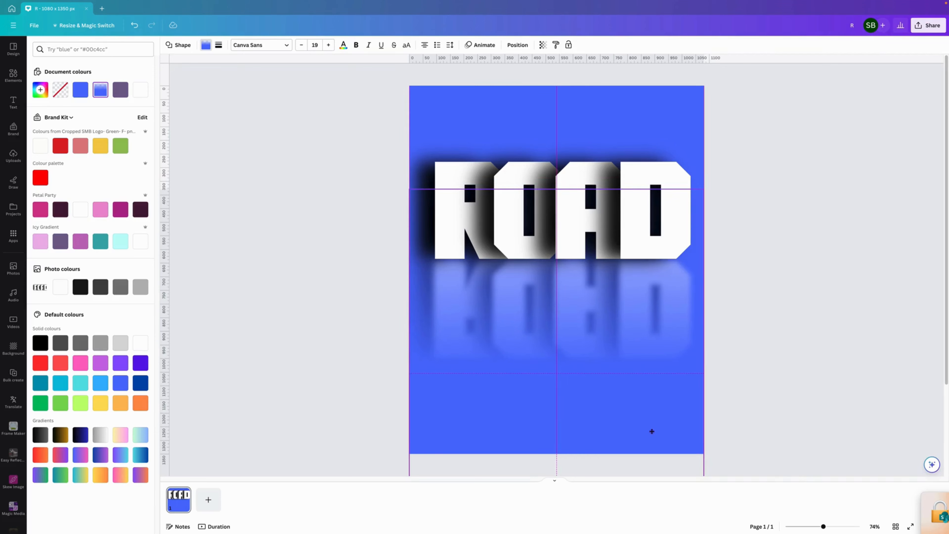
{"action": "left_click_drag", "start_coordinate": [652, 434], "coordinate": [651, 469]}
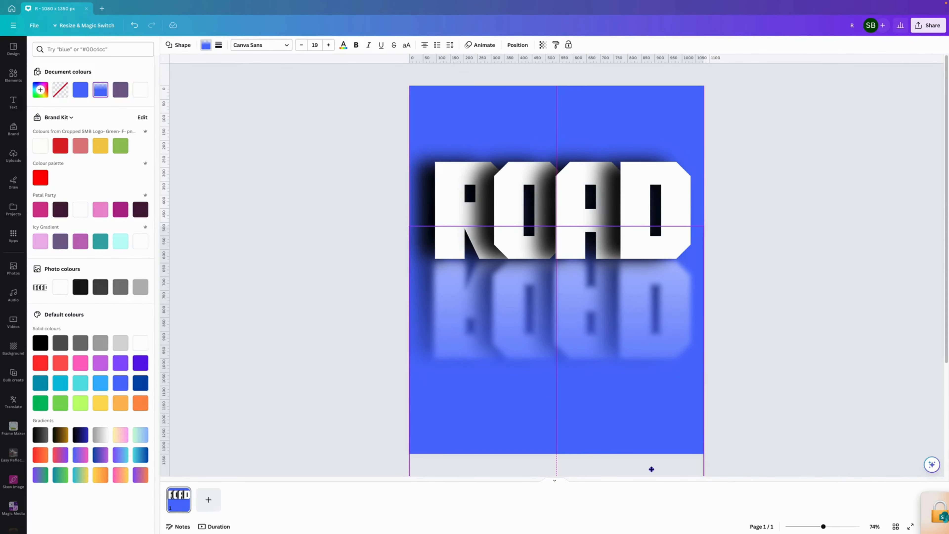
{"action": "left_click_drag", "start_coordinate": [651, 469], "coordinate": [652, 470]}
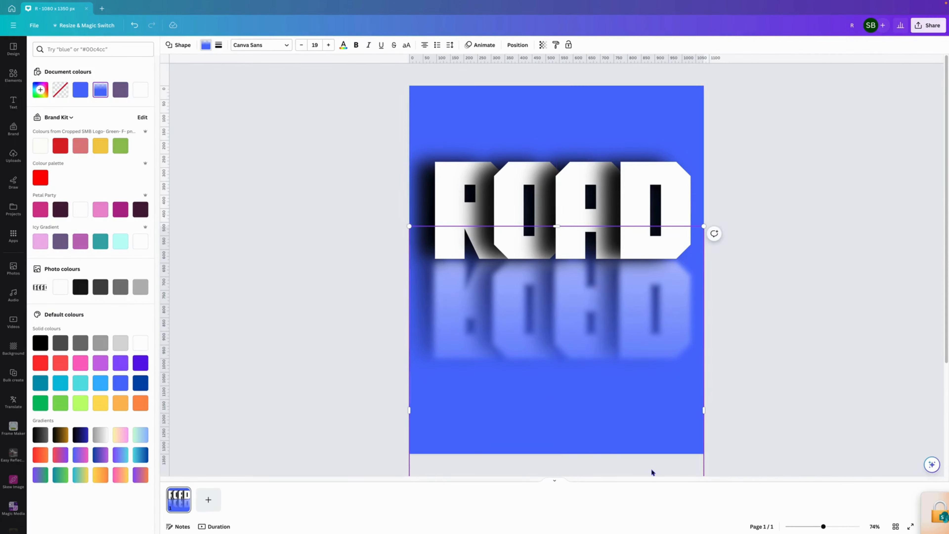
- Show the layer list and check the gradient rectangle's place in the stacking order
{"action": "right_click", "coordinate": [481, 399]}
{"action": "mouse_move", "coordinate": [511, 405]}
{"action": "left_click", "coordinate": [605, 470]}
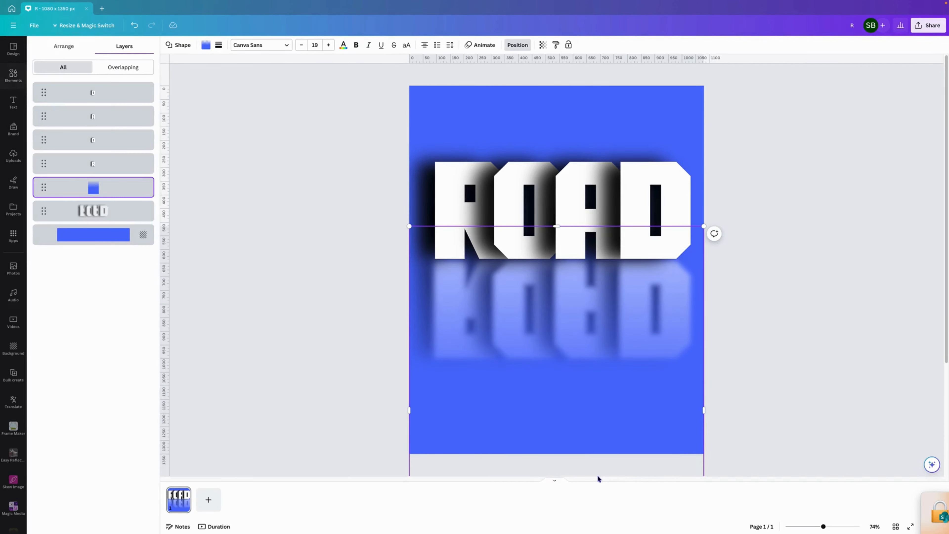
{"action": "mouse_move", "coordinate": [89, 189]}
{"action": "mouse_move", "coordinate": [106, 189]}
{"action": "left_mouse_down"}
{"action": "mouse_move", "coordinate": [107, 164]}
{"action": "mouse_move", "coordinate": [101, 208]}
{"action": "mouse_move", "coordinate": [110, 202]}
{"action": "mouse_move", "coordinate": [95, 190]}
{"action": "left_mouse_up"}
{"action": "left_click", "coordinate": [320, 391]}
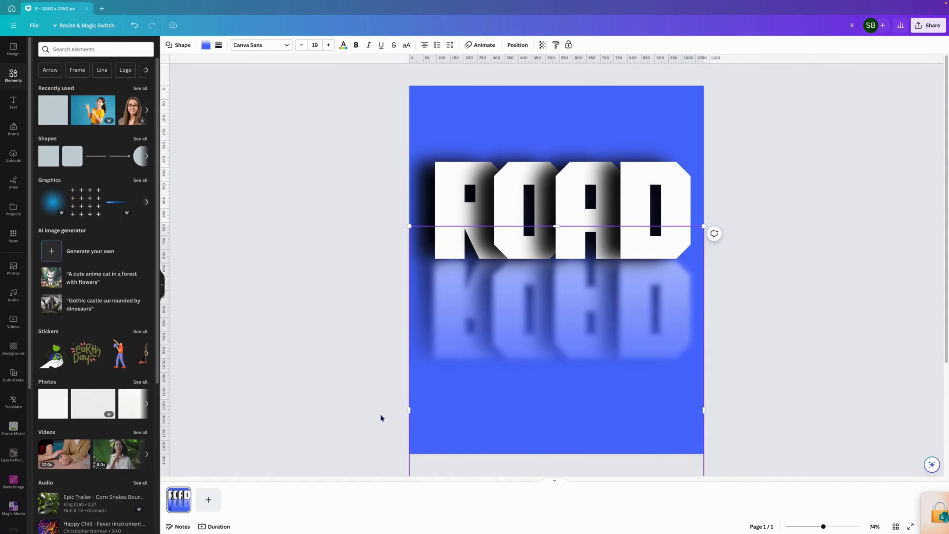
- Duplicate the gradient rectangle, rotate the copy a quarter turn clockwise, and place it over the page's left side, aligned with the page top
{"action": "left_click", "coordinate": [295, 420]}
{"action": "left_click", "coordinate": [463, 423]}
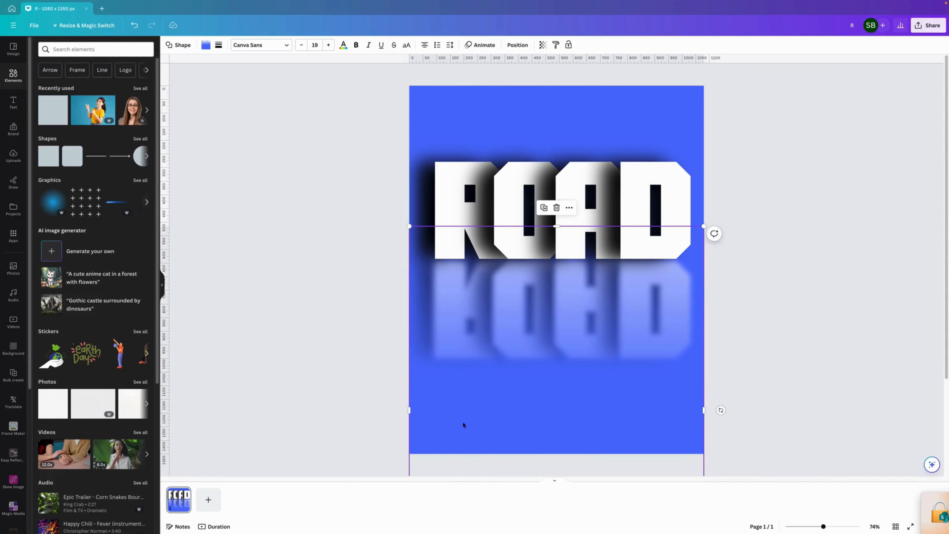
{"action": "left_click", "coordinate": [544, 208]}
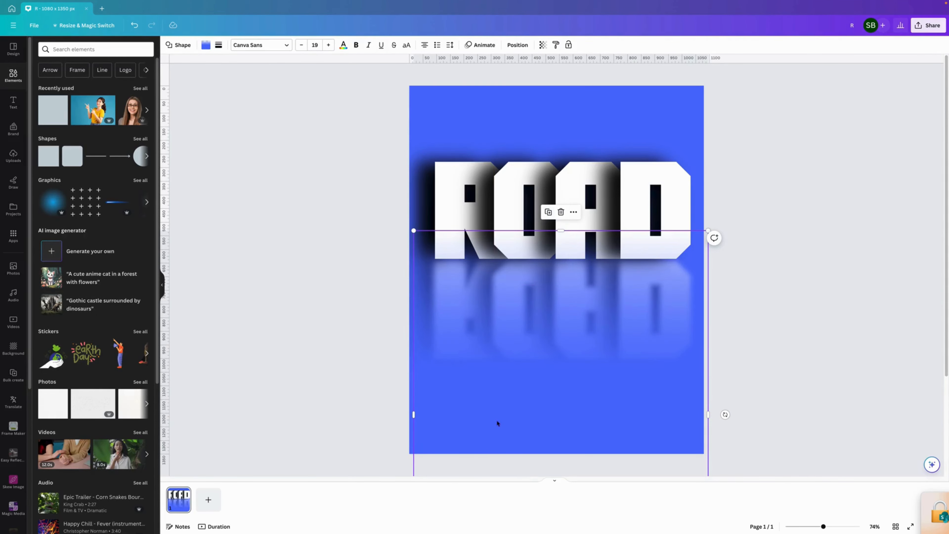
{"action": "left_click_drag", "start_coordinate": [501, 419], "coordinate": [485, 291]}
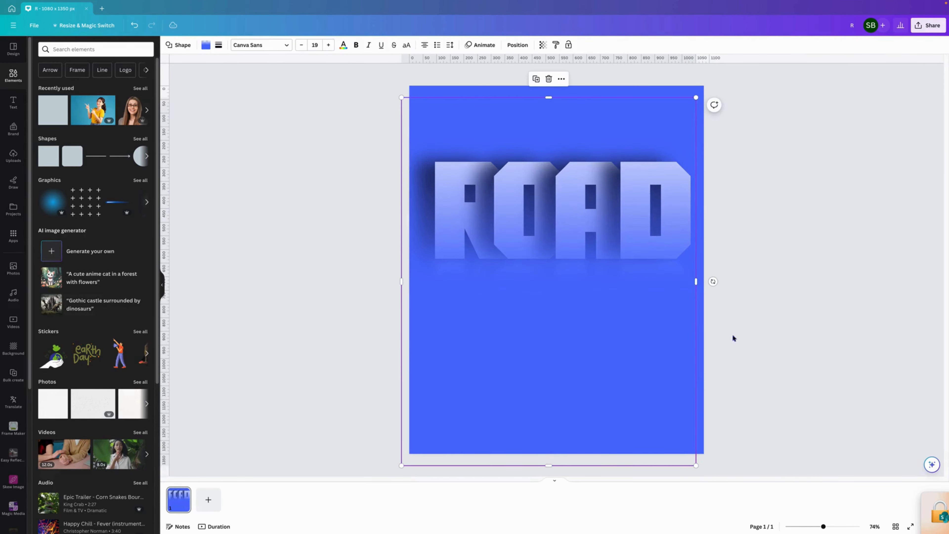
{"action": "left_click_drag", "start_coordinate": [713, 281], "coordinate": [547, 461]}
{"action": "left_click_drag", "start_coordinate": [536, 323], "coordinate": [409, 291]}
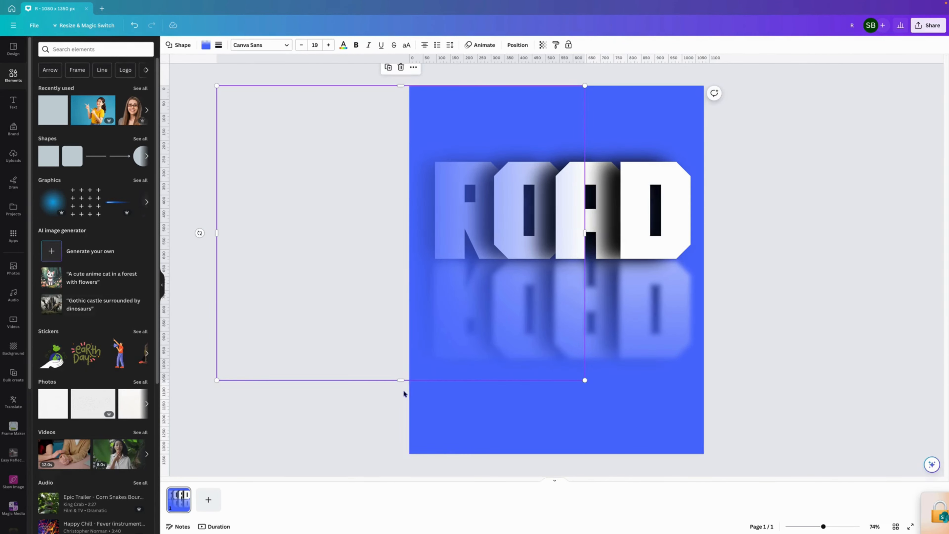
- Shorten the rotated copy to end at the base of the ROAD letters and extend it to the page's right edge
{"action": "left_click_drag", "start_coordinate": [400, 380], "coordinate": [412, 258]}
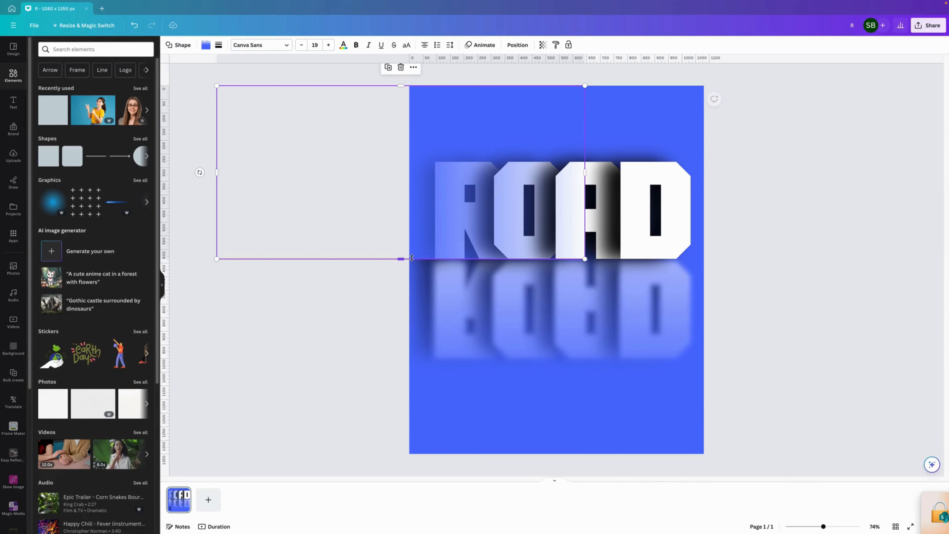
{"action": "left_click_drag", "start_coordinate": [585, 172], "coordinate": [705, 173]}
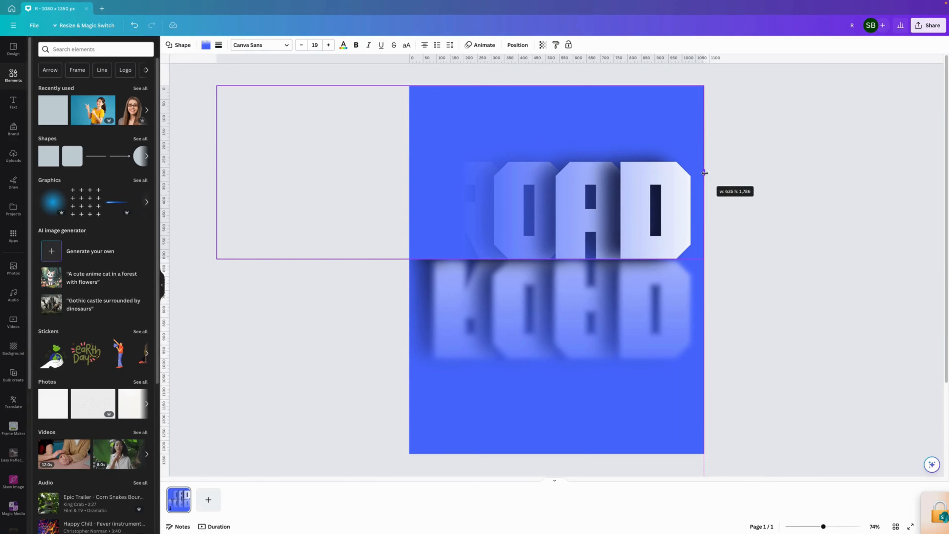
{"action": "left_click_drag", "start_coordinate": [704, 173], "coordinate": [705, 173]}
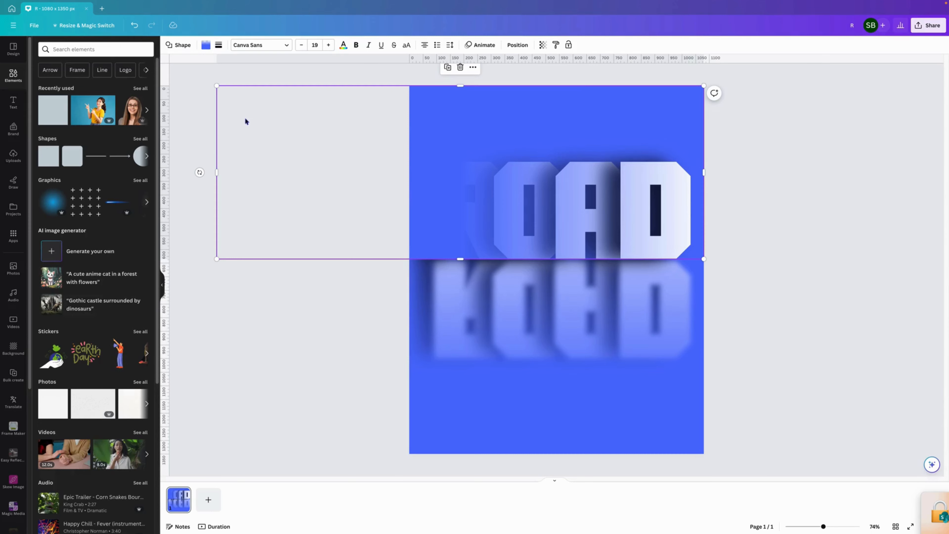
- Move the rotated gradient copy beneath all four ROAD letters in the layer order, and delete it
{"action": "right_click", "coordinate": [421, 165]}
{"action": "mouse_move", "coordinate": [455, 254]}
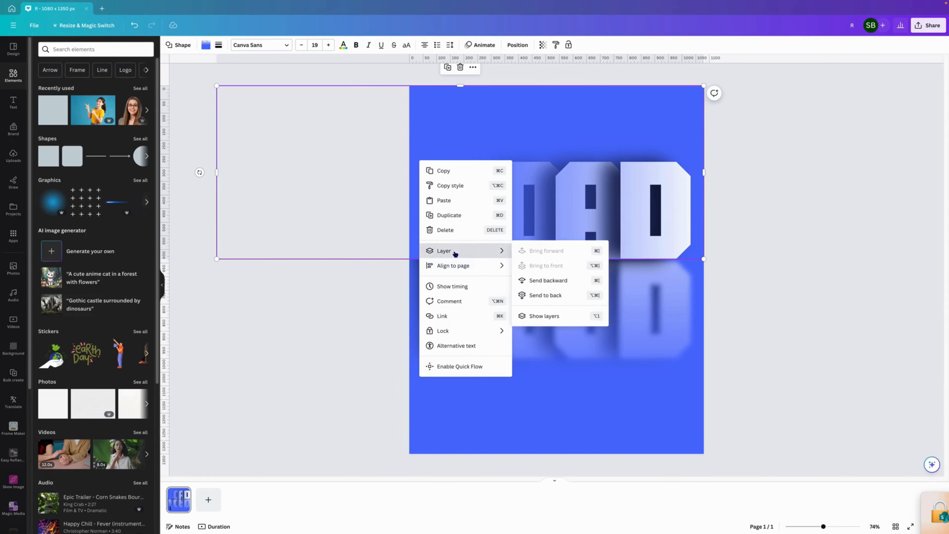
{"action": "left_click", "coordinate": [530, 317]}
{"action": "left_click_drag", "start_coordinate": [89, 88], "coordinate": [101, 149]}
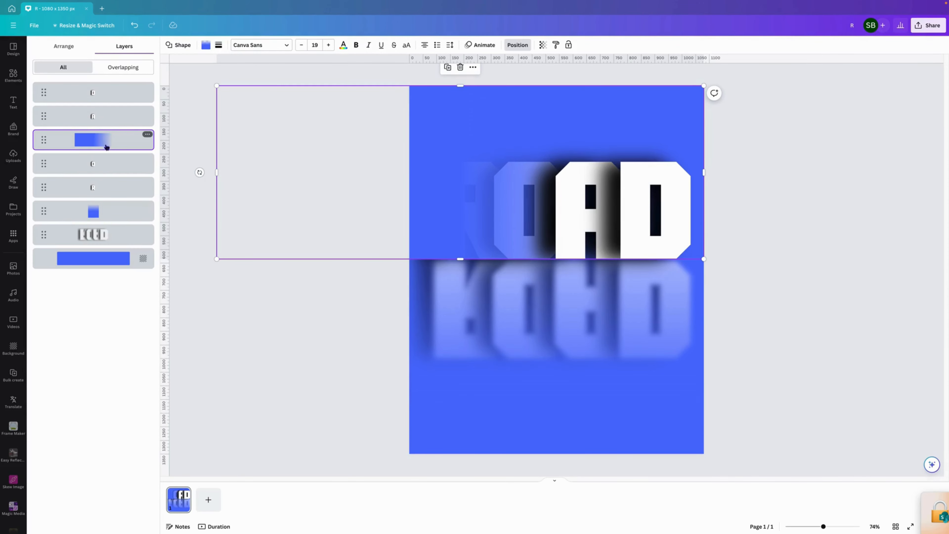
{"action": "left_click_drag", "start_coordinate": [106, 146], "coordinate": [111, 194]}
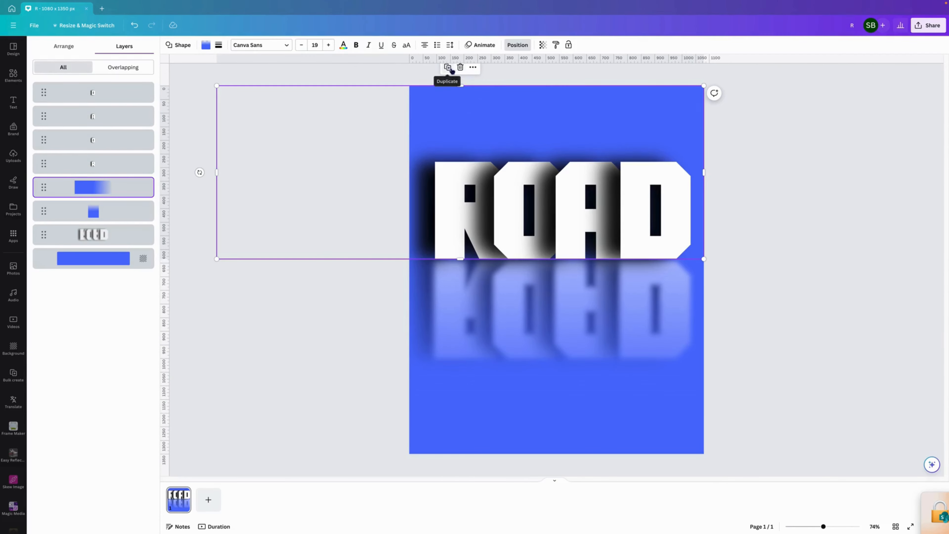
{"action": "left_click", "coordinate": [459, 67]}
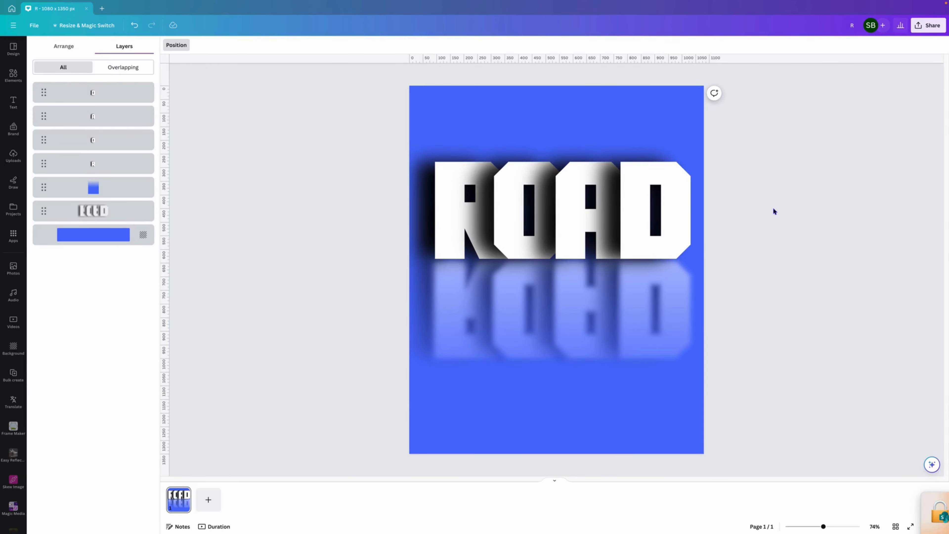
- Open the text effects of the letter R and review its shadow settings
{"action": "left_click", "coordinate": [461, 216]}
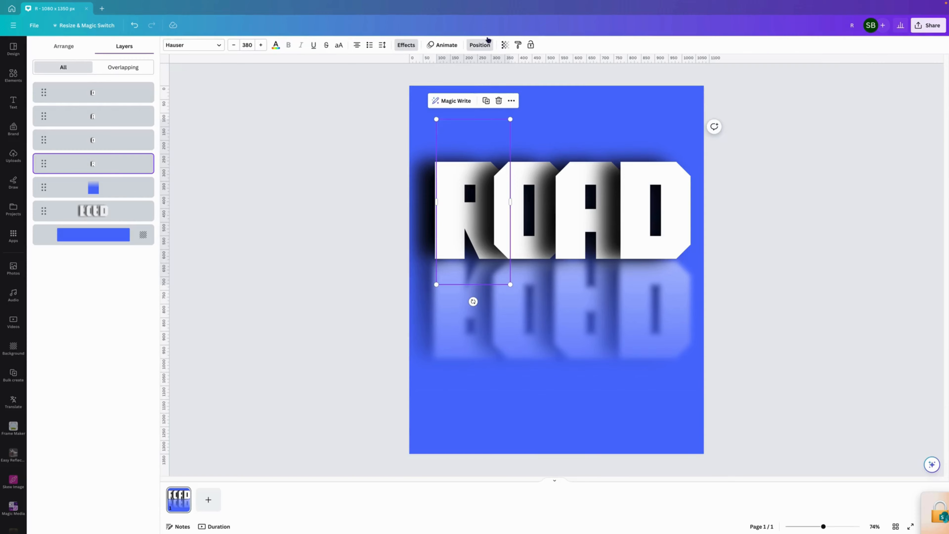
{"action": "left_click", "coordinate": [406, 45]}
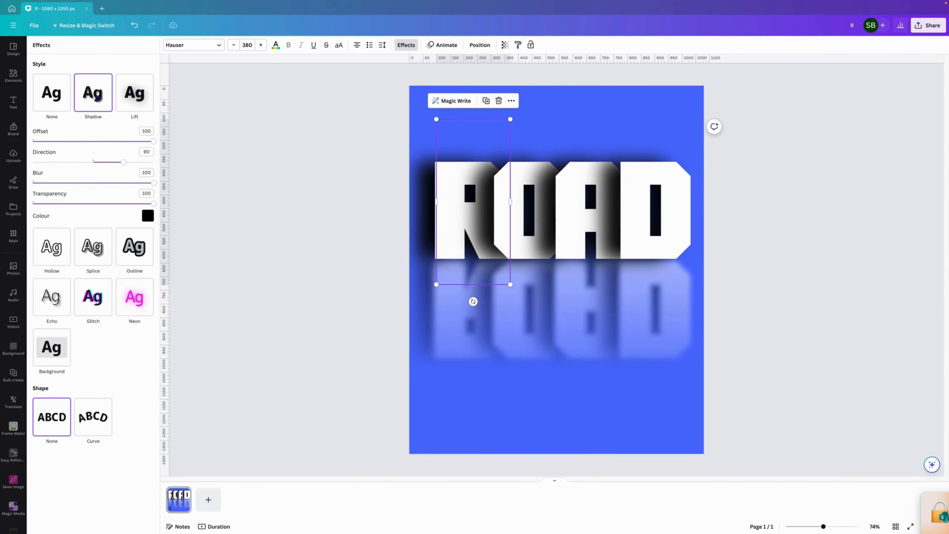
{"action": "left_click", "coordinate": [357, 346]}
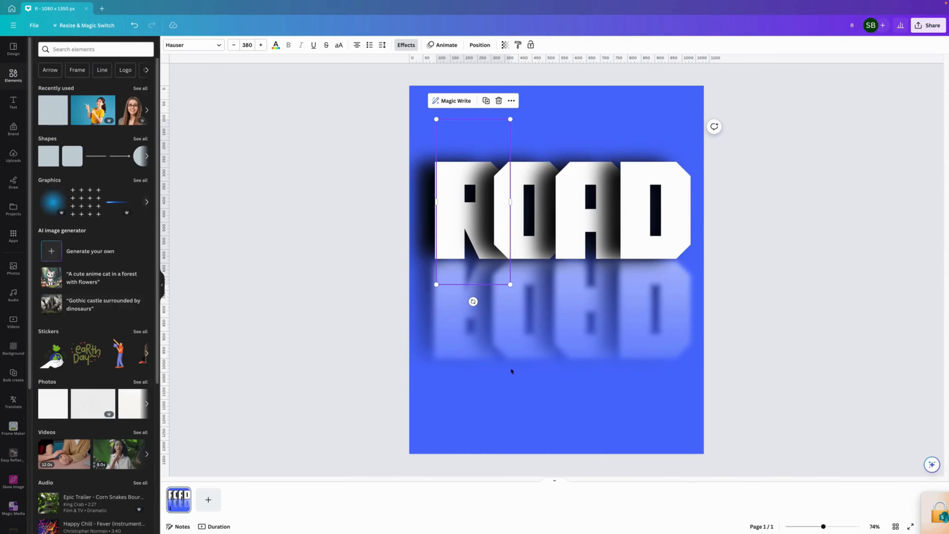